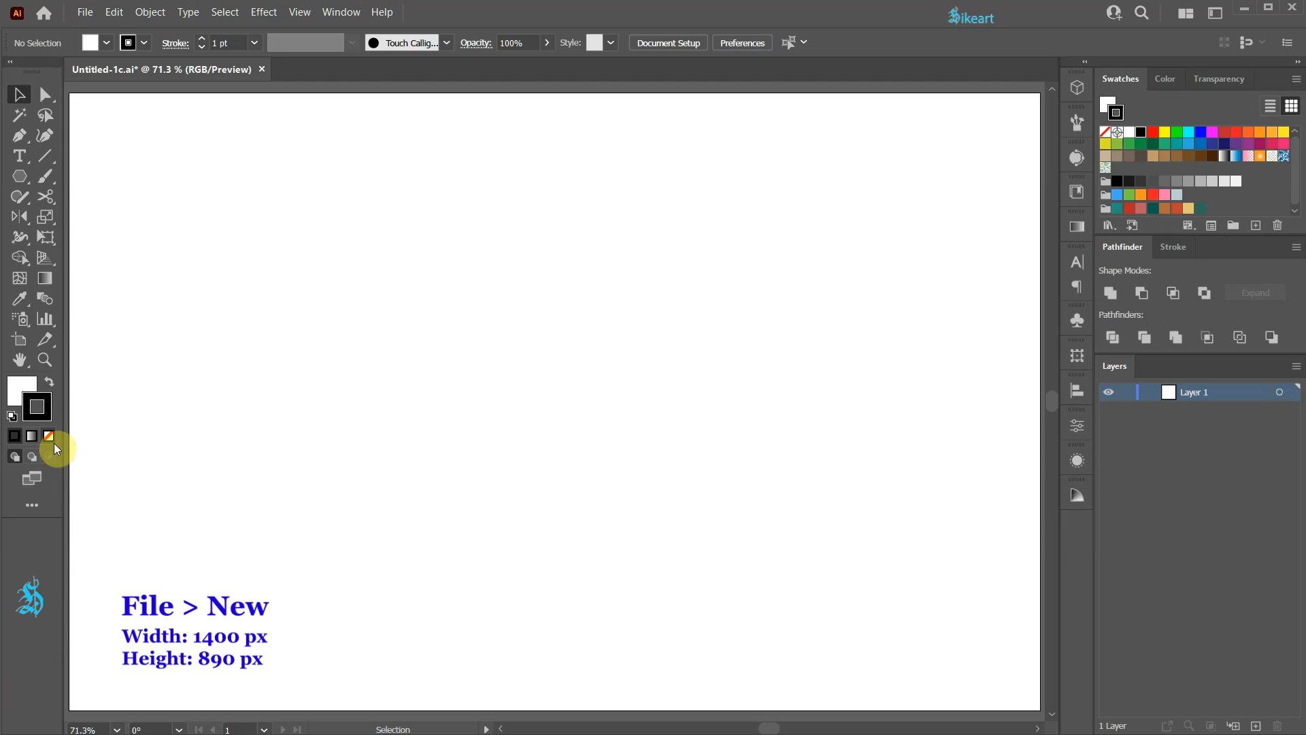
- Draw an upright red triangle without a stroke near the artboard's centre, about 257 px wide and 223 px high
left_click(49, 436)
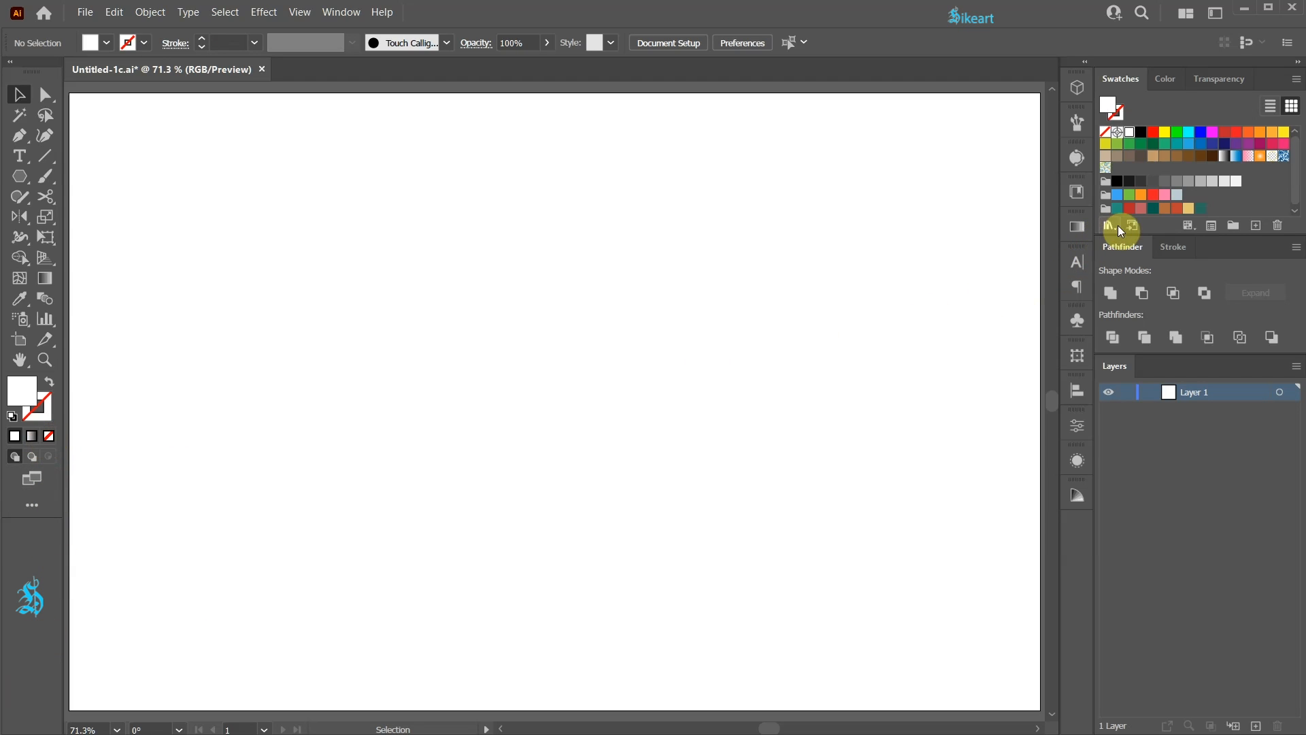
left_click(1128, 209)
left_click(19, 180)
left_click_drag(19, 179, 102, 238)
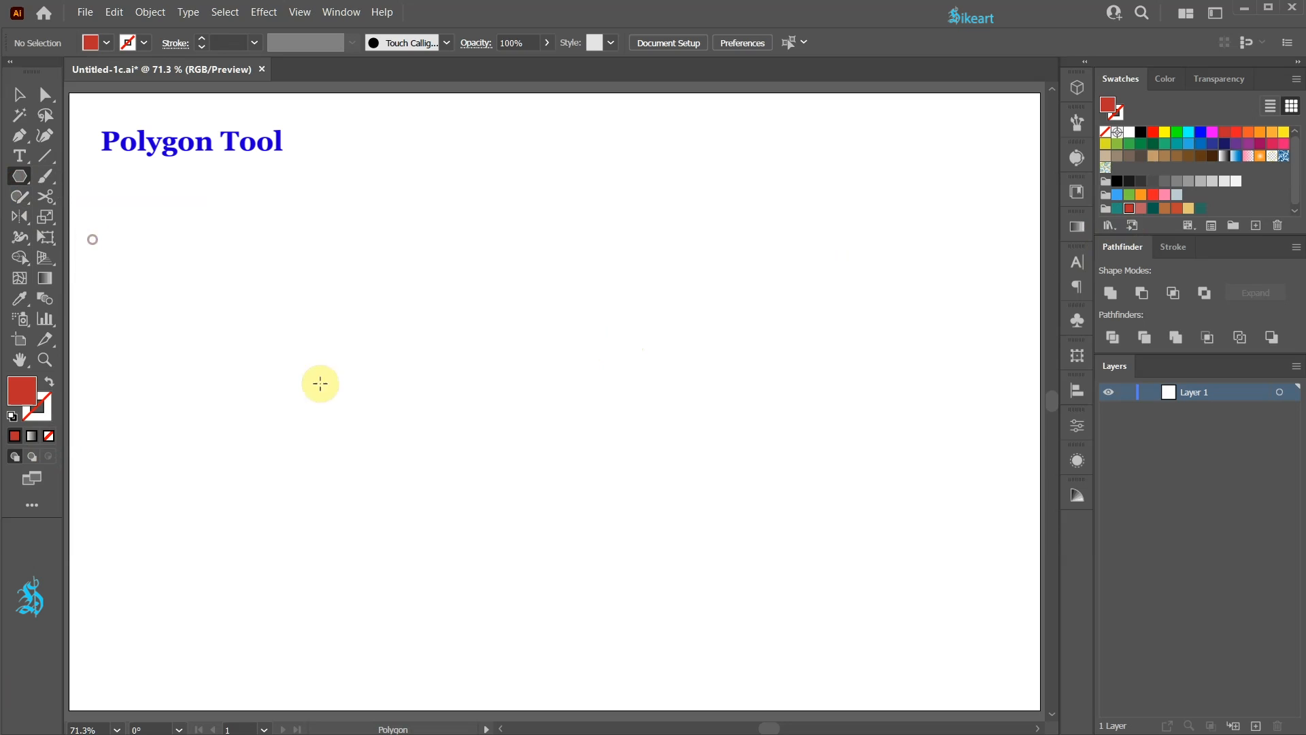
left_click_drag(554, 473, 587, 517)
key("Down")
key("Down")
key("Down")
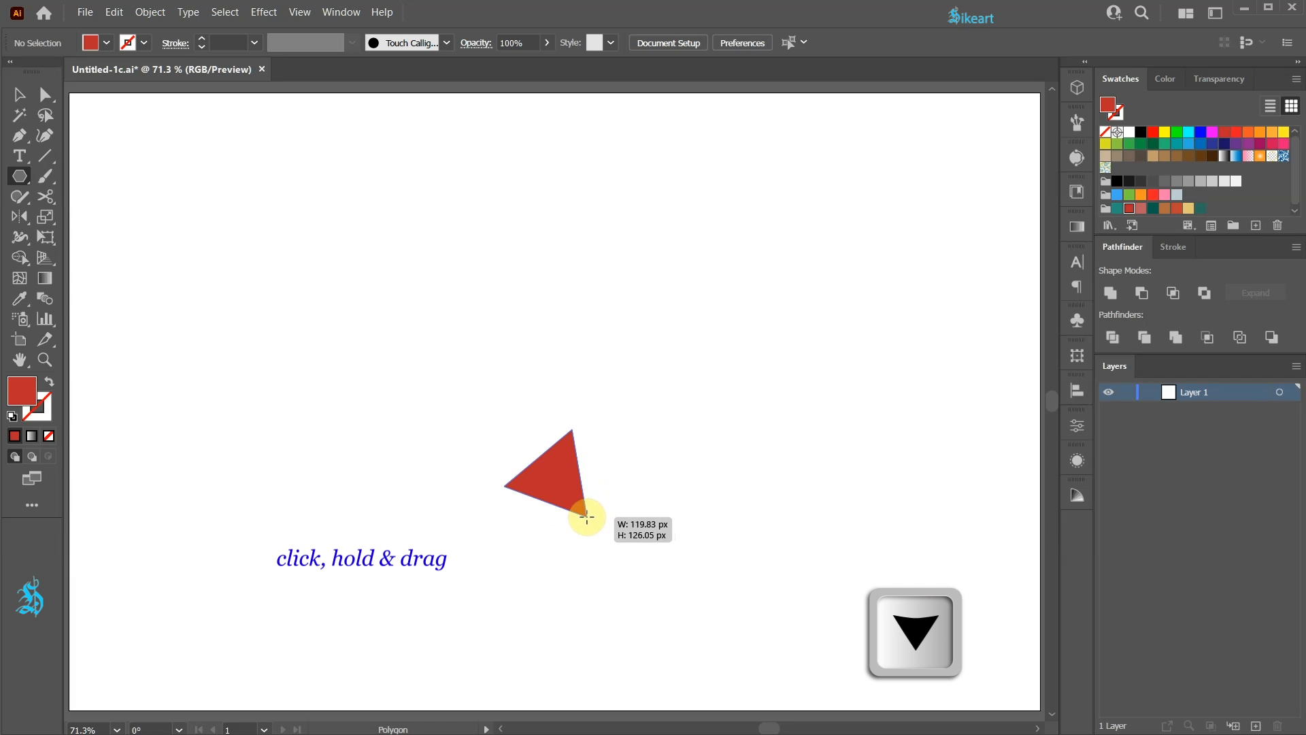
left_click_drag(586, 517, 634, 543)
key("shift")
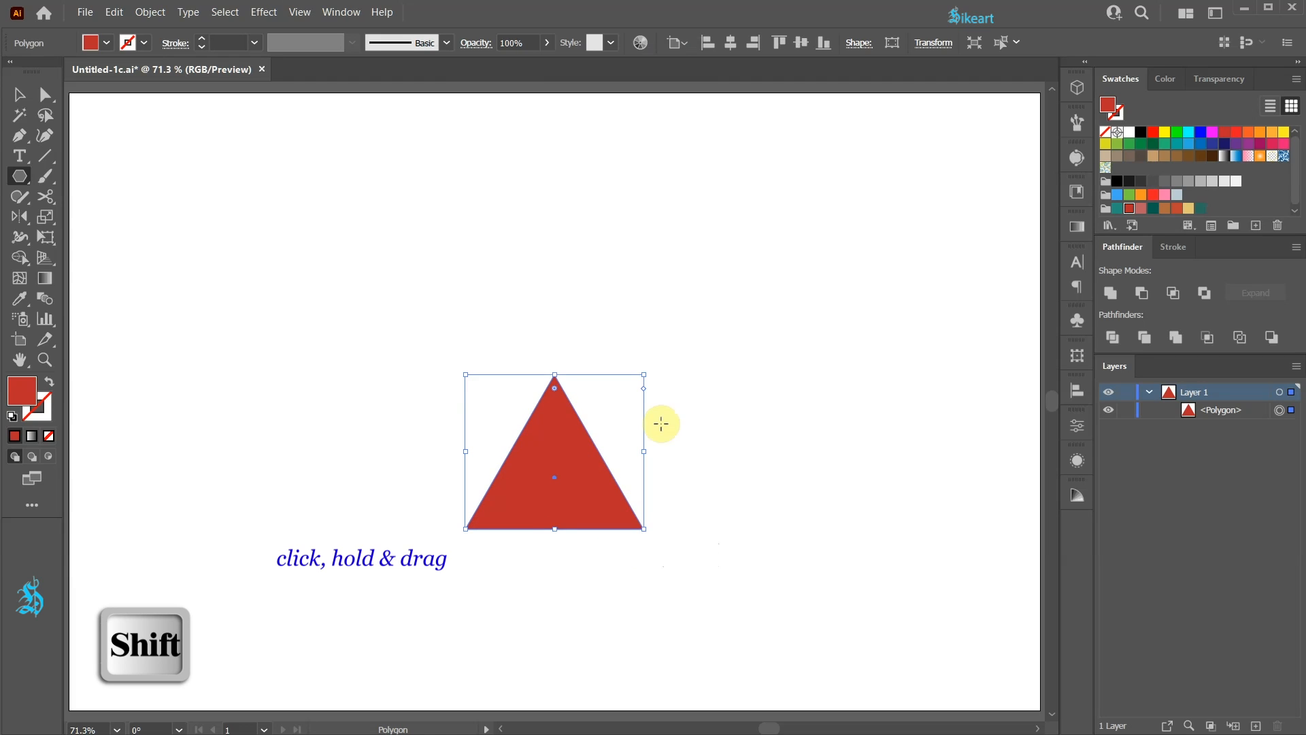
- Move only the triangle's apex anchor point straight up to make a tall, narrow tree shape, and deselect it
key("a")
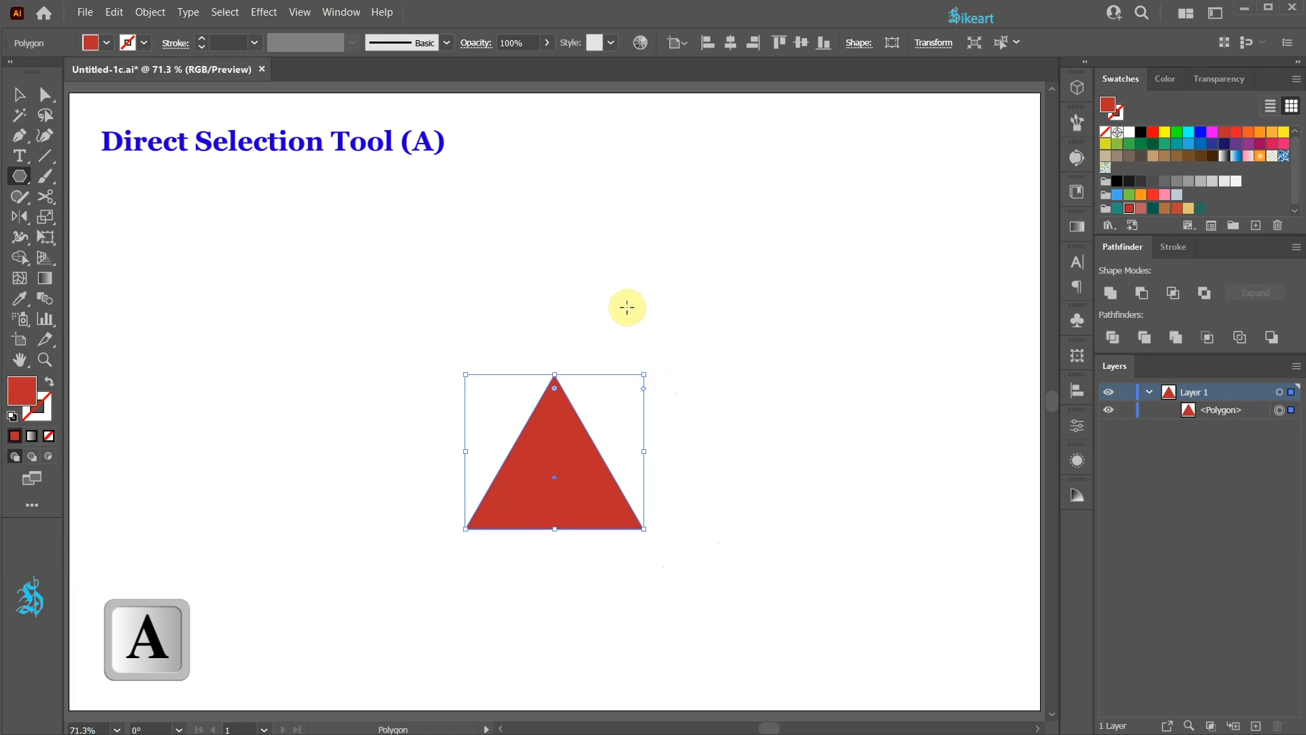
left_click(554, 376)
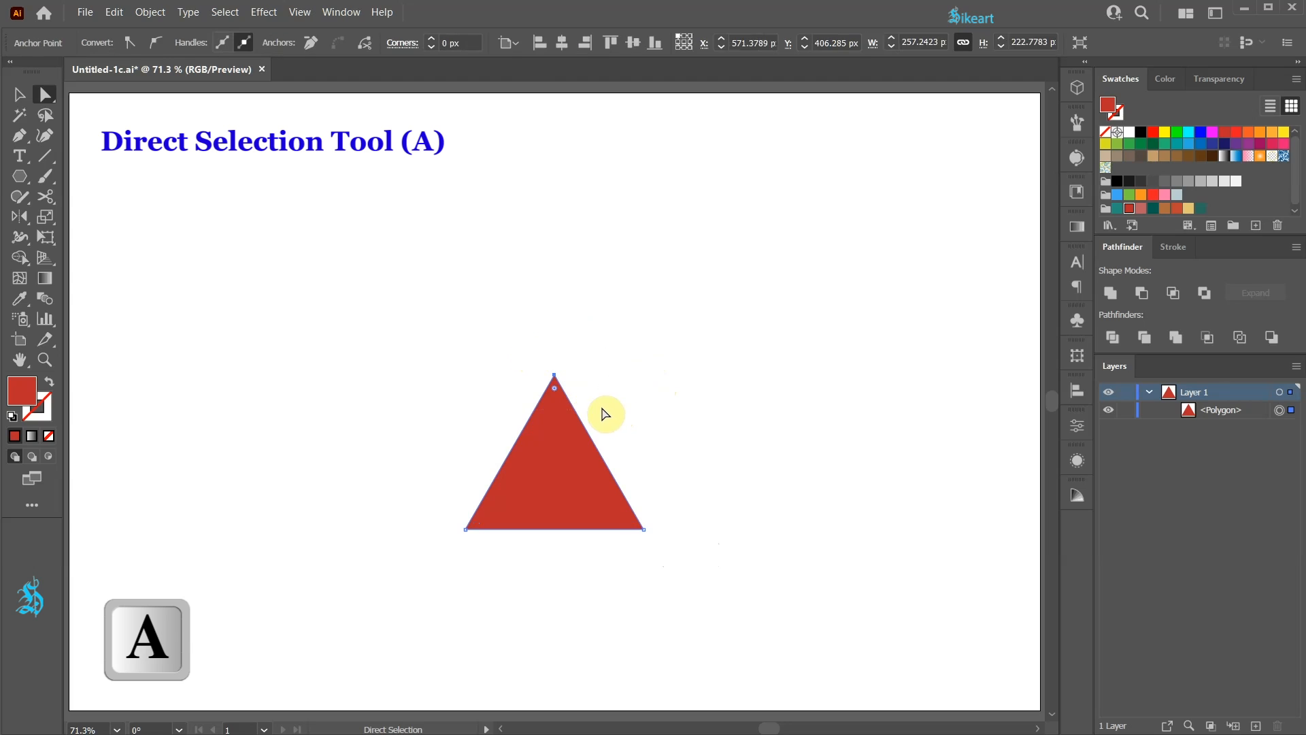
left_click_drag(554, 386, 554, 202)
left_click(612, 260)
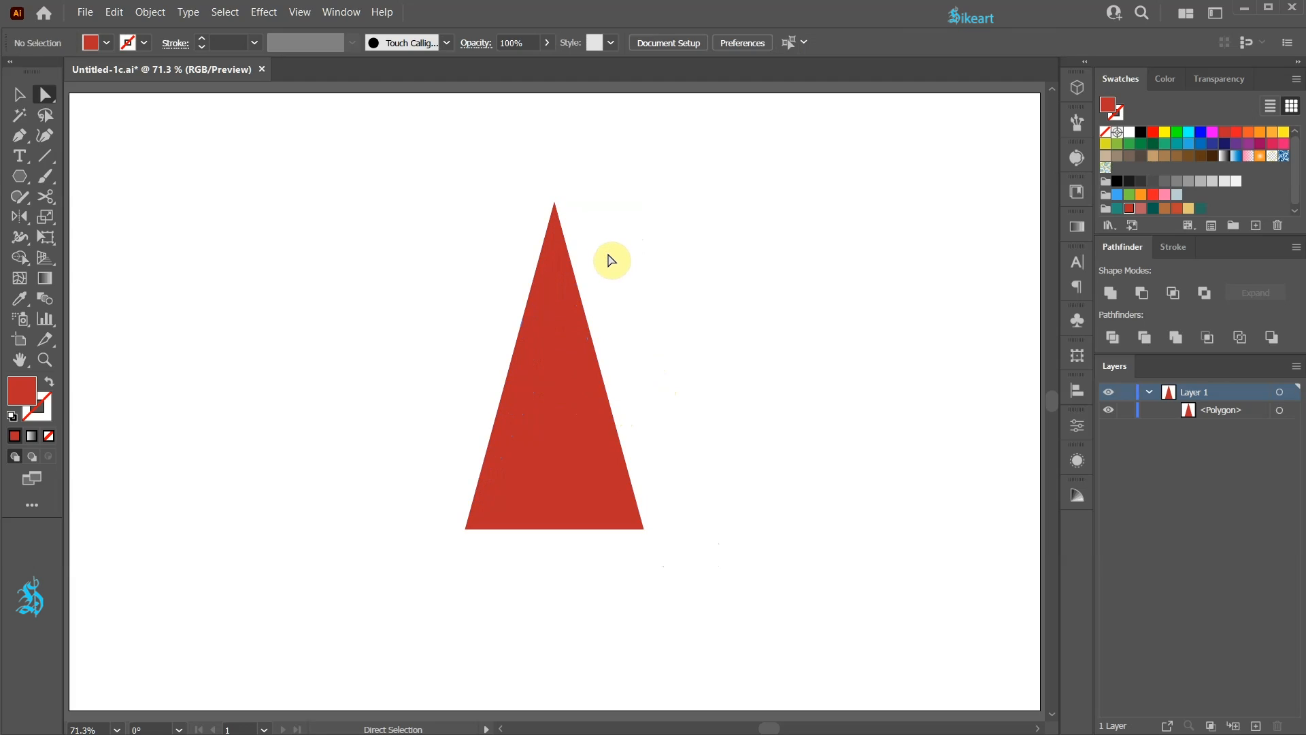
- Draw a straight vertical trunk line with a light tan stroke and no fill, from just below the triangle's base to near its apex
left_click(50, 384)
left_click(42, 423)
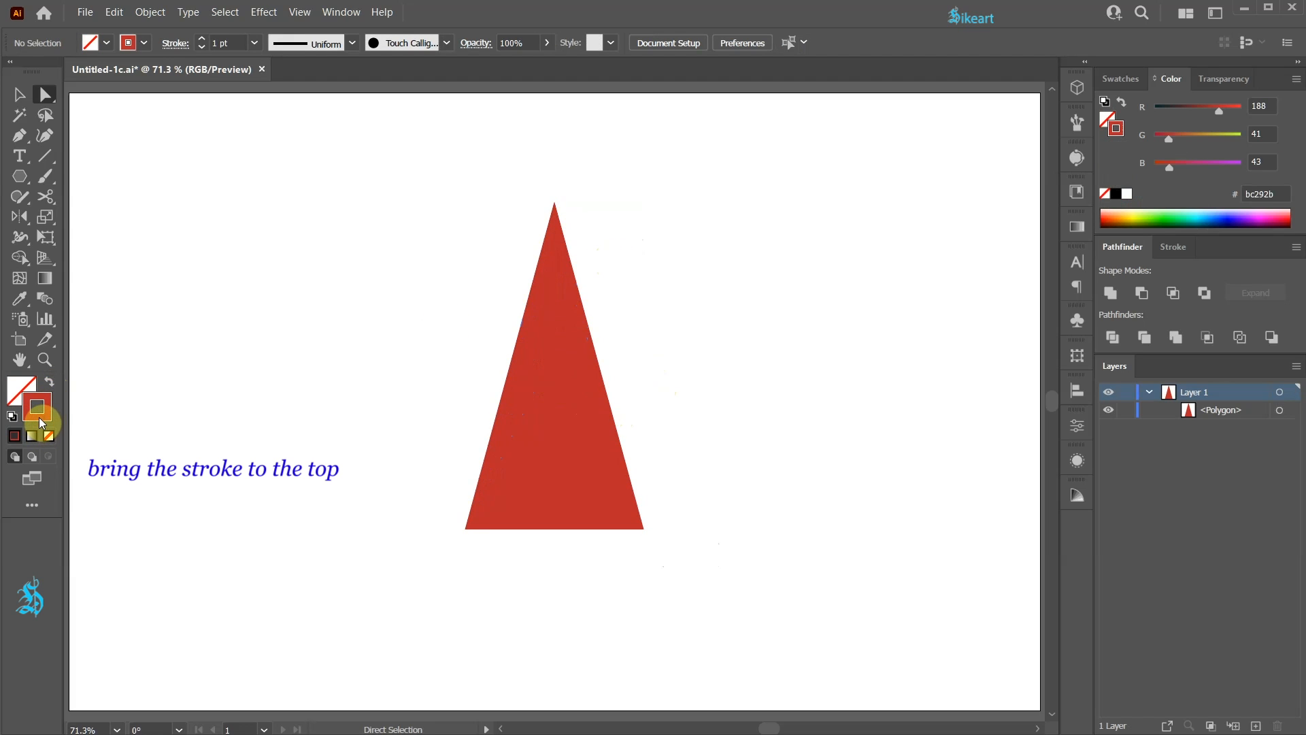
left_click(1118, 85)
left_click(1188, 207)
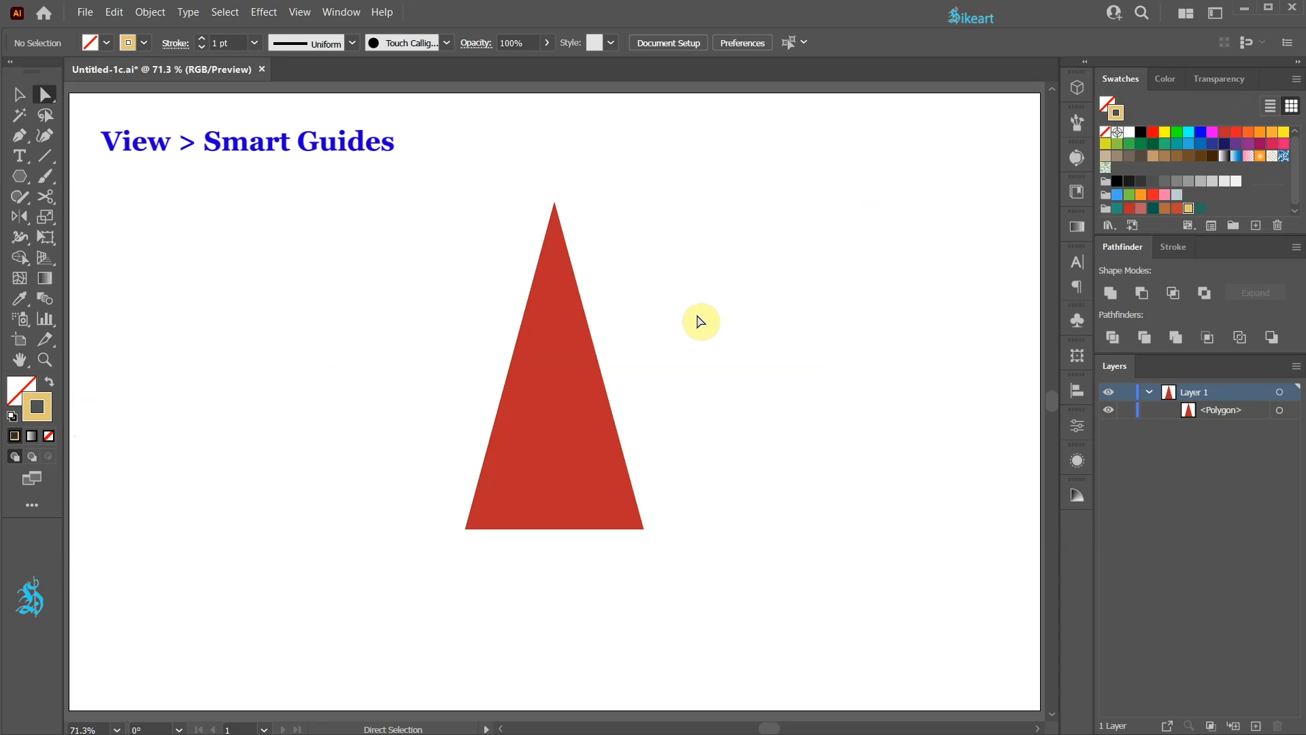
key("p")
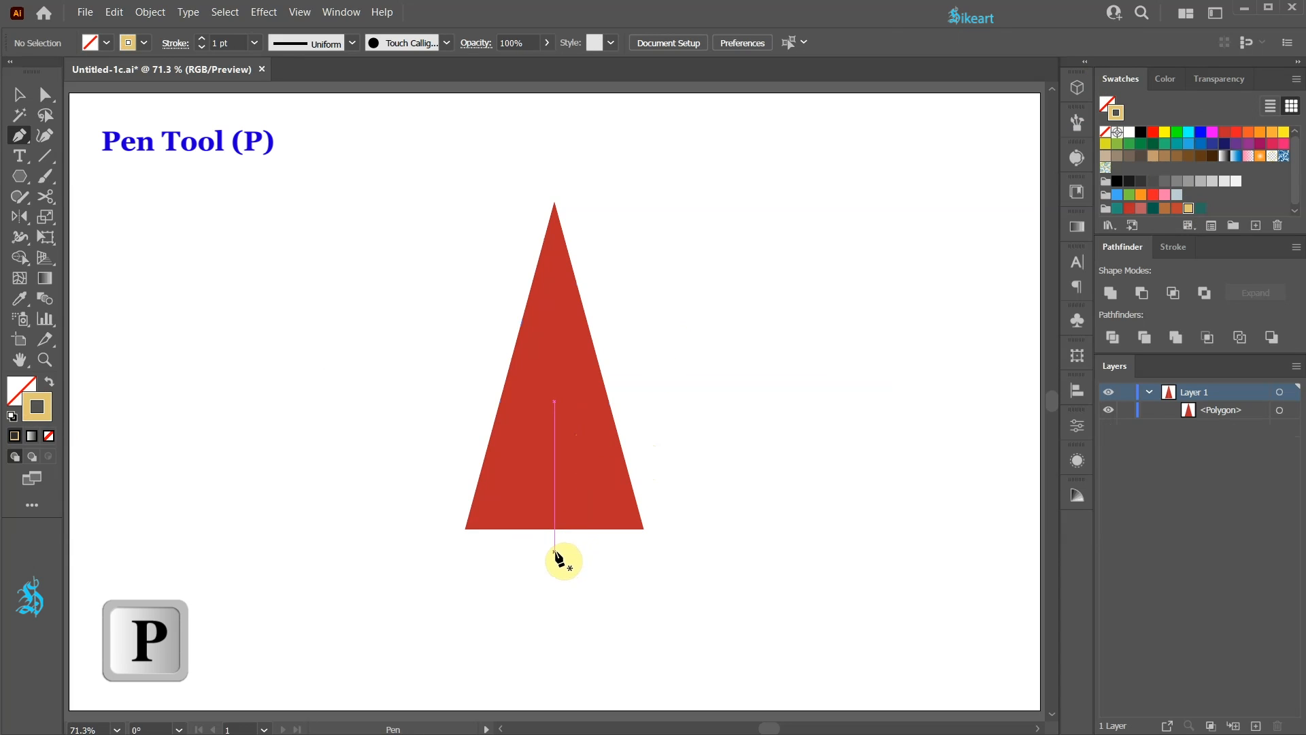
left_click_drag(556, 551, 577, 541)
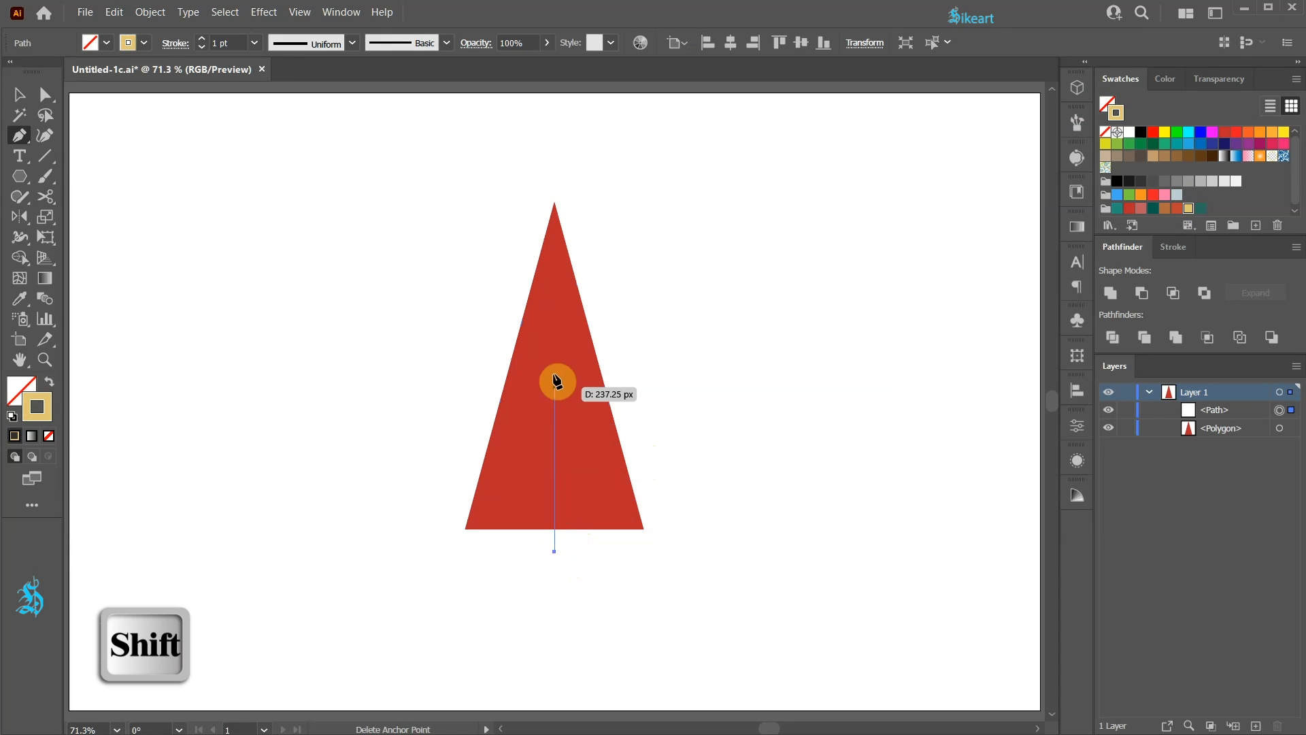
left_click_drag(554, 270, 558, 302)
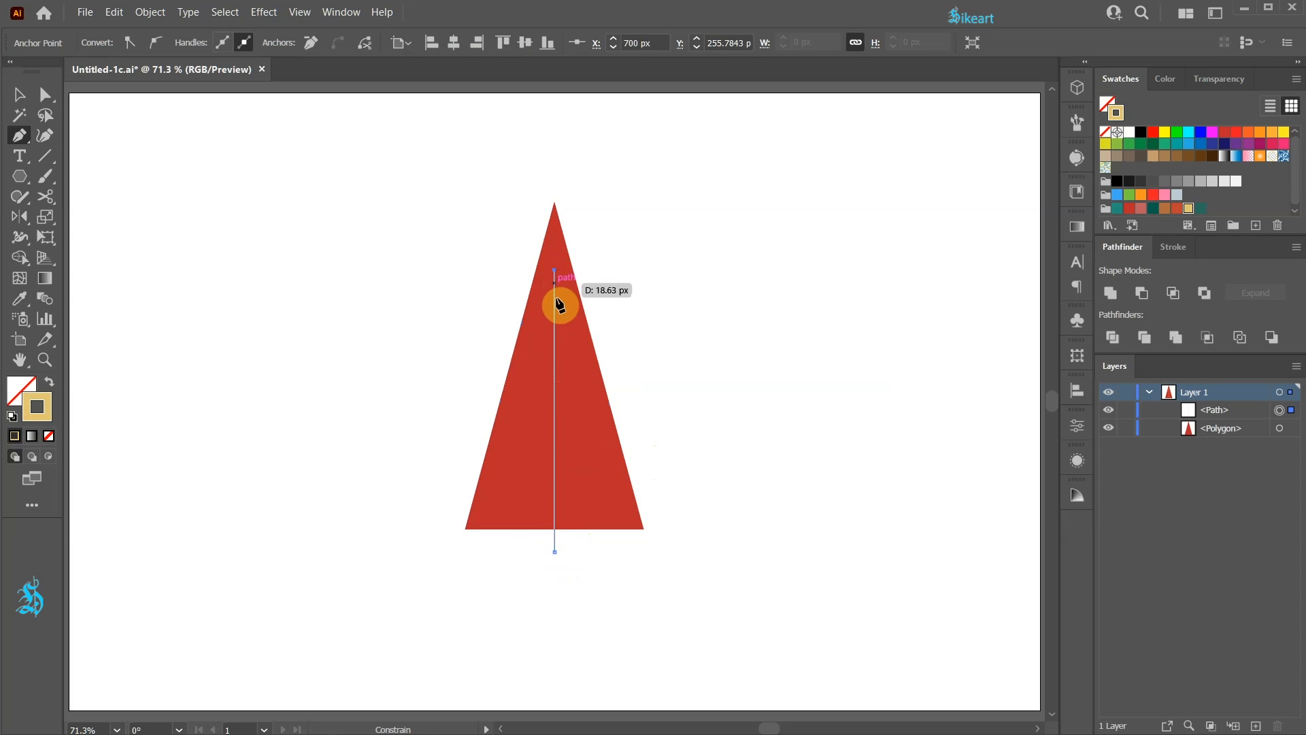
left_click(685, 466, "ctrl")
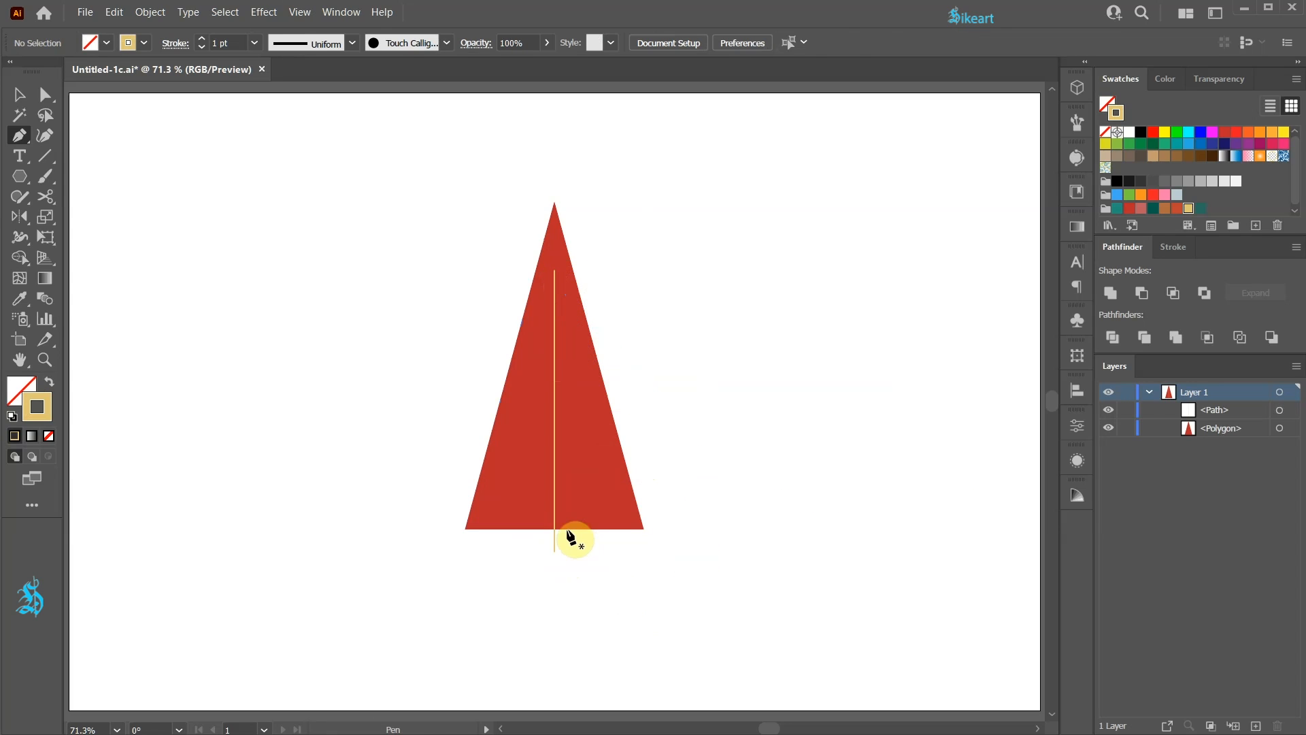
- Draw a slanted branch line from the trunk's lower part toward the triangle's left edge and place three copies of it higher along the trunk
left_click(555, 509)
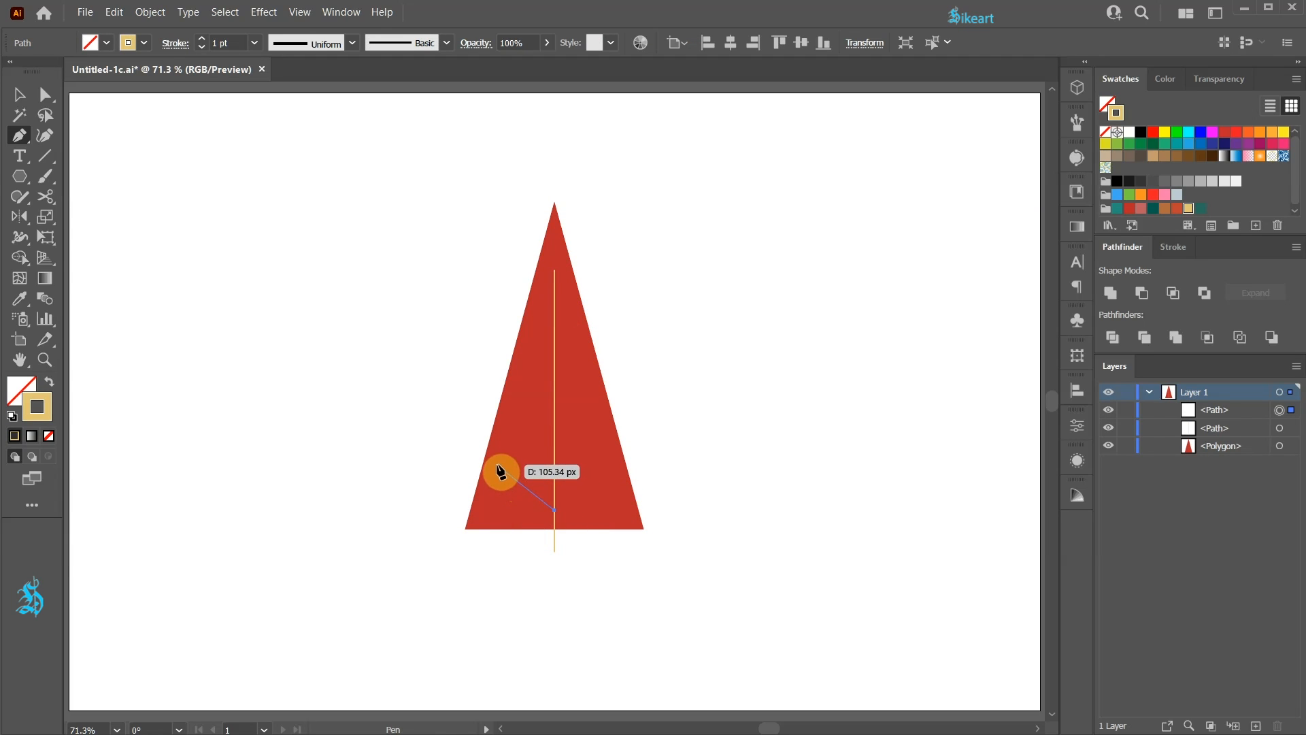
left_click(495, 463)
left_click(528, 558, "ctrl")
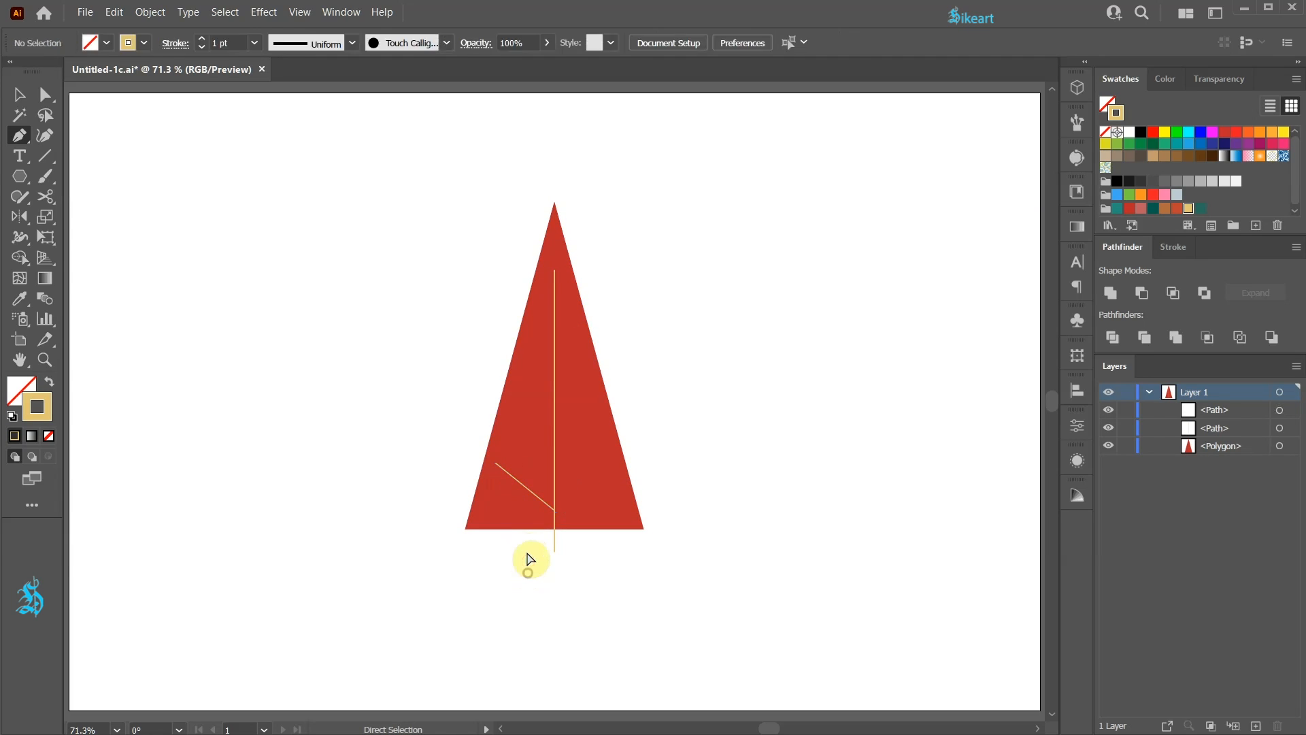
key("v")
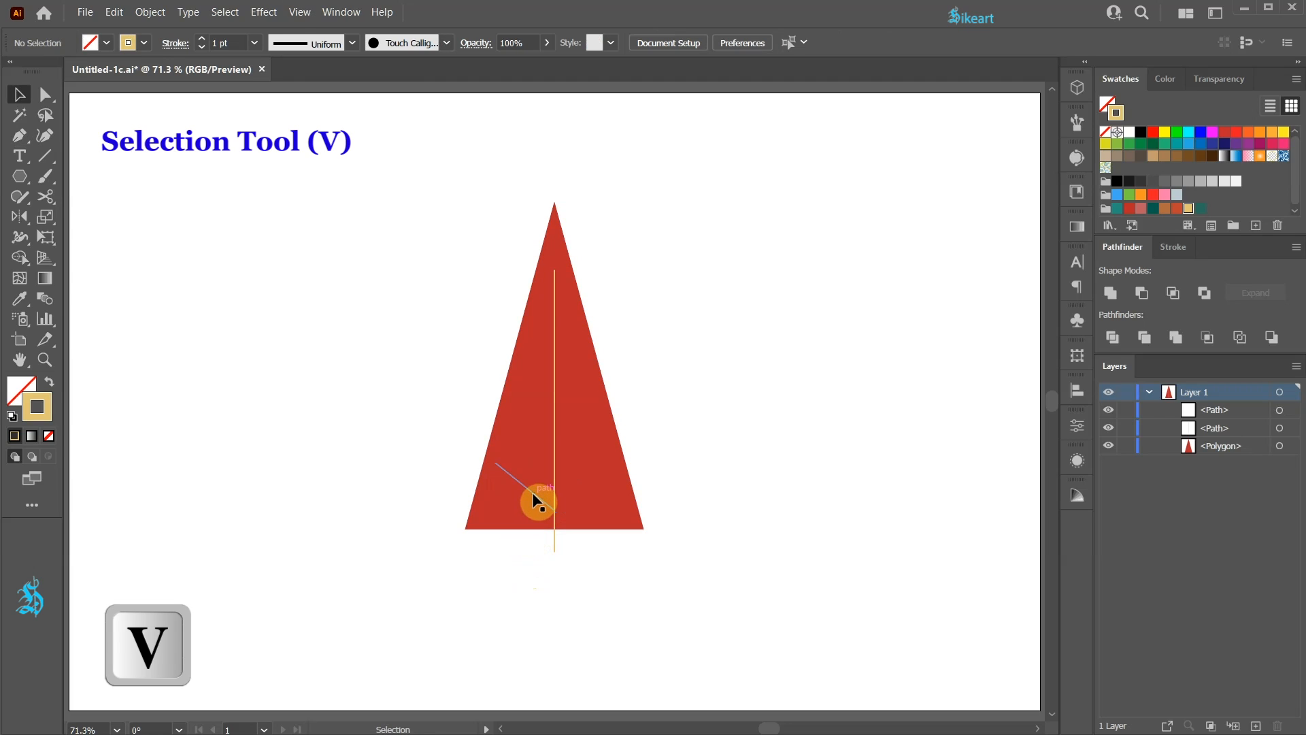
left_click_drag(533, 494, 549, 326)
- Cut the upper three left branches with the Scissors tool and delete their outer ends so they stay inside the triangle
scroll(548, 337, "up", 2)
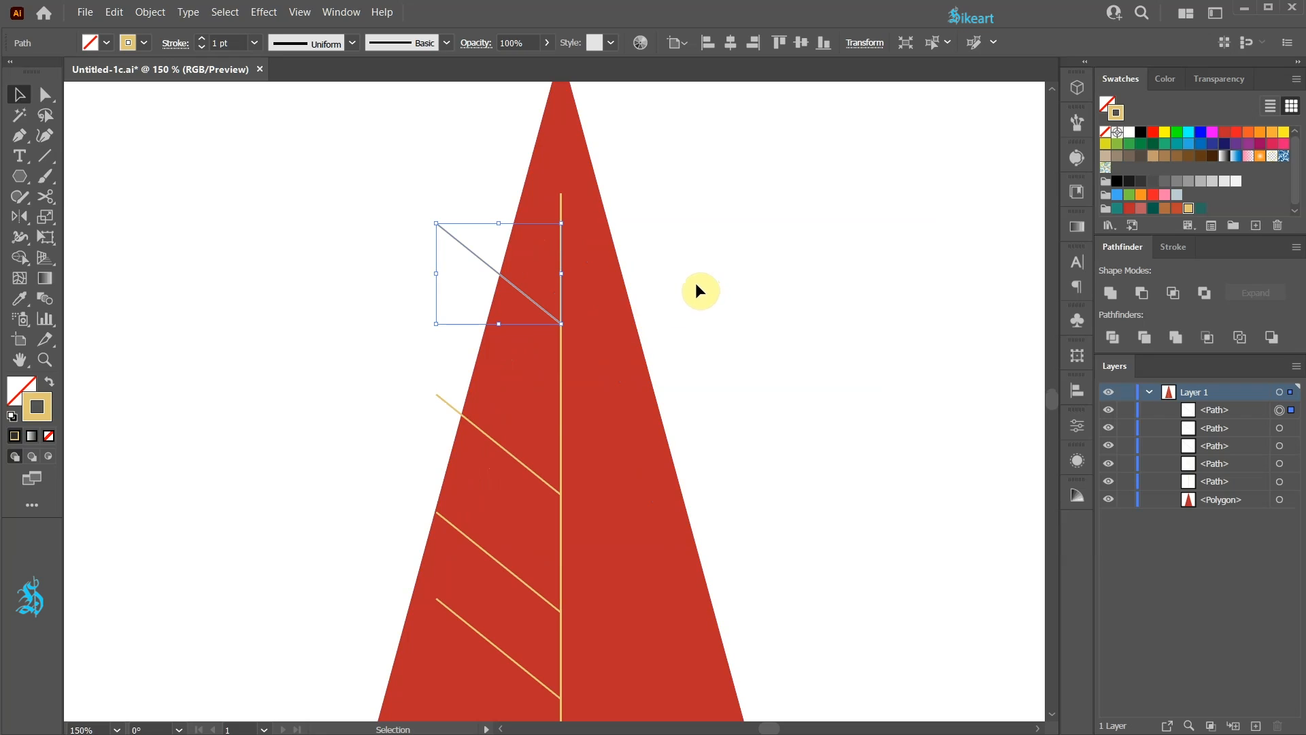
key("c")
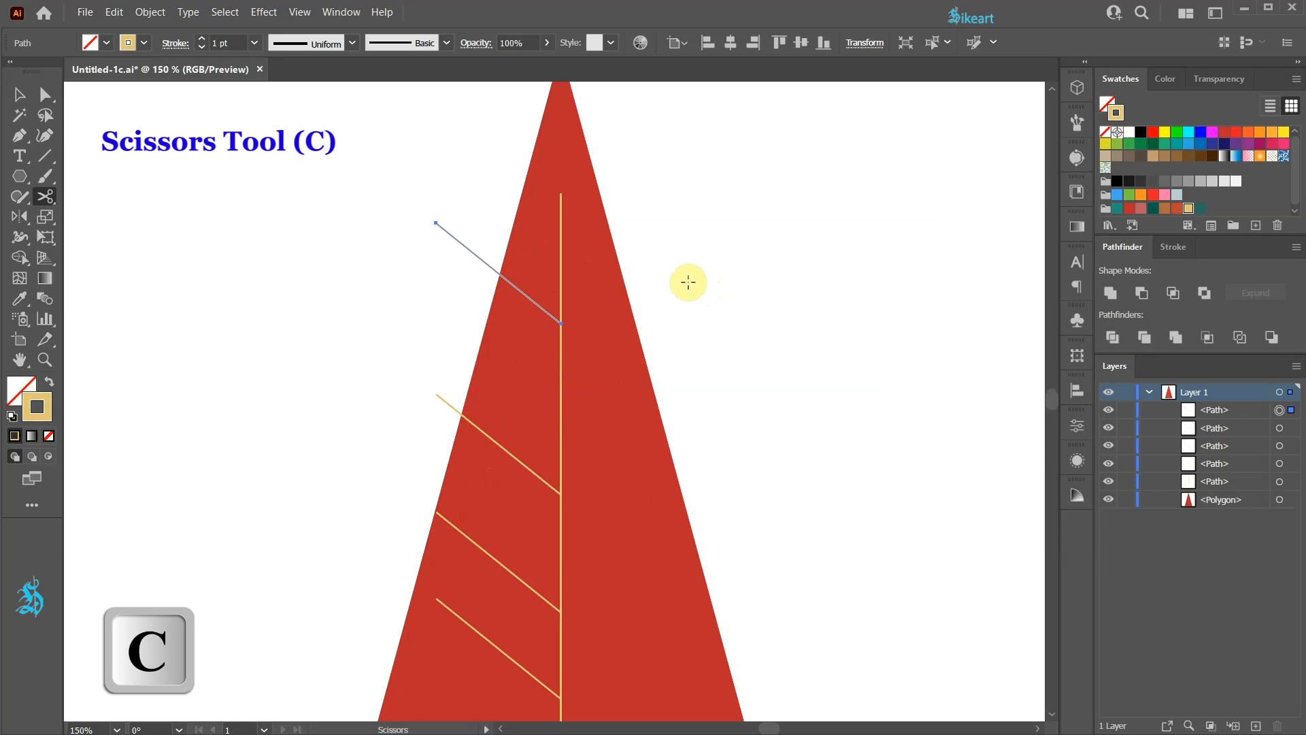
left_click(524, 294)
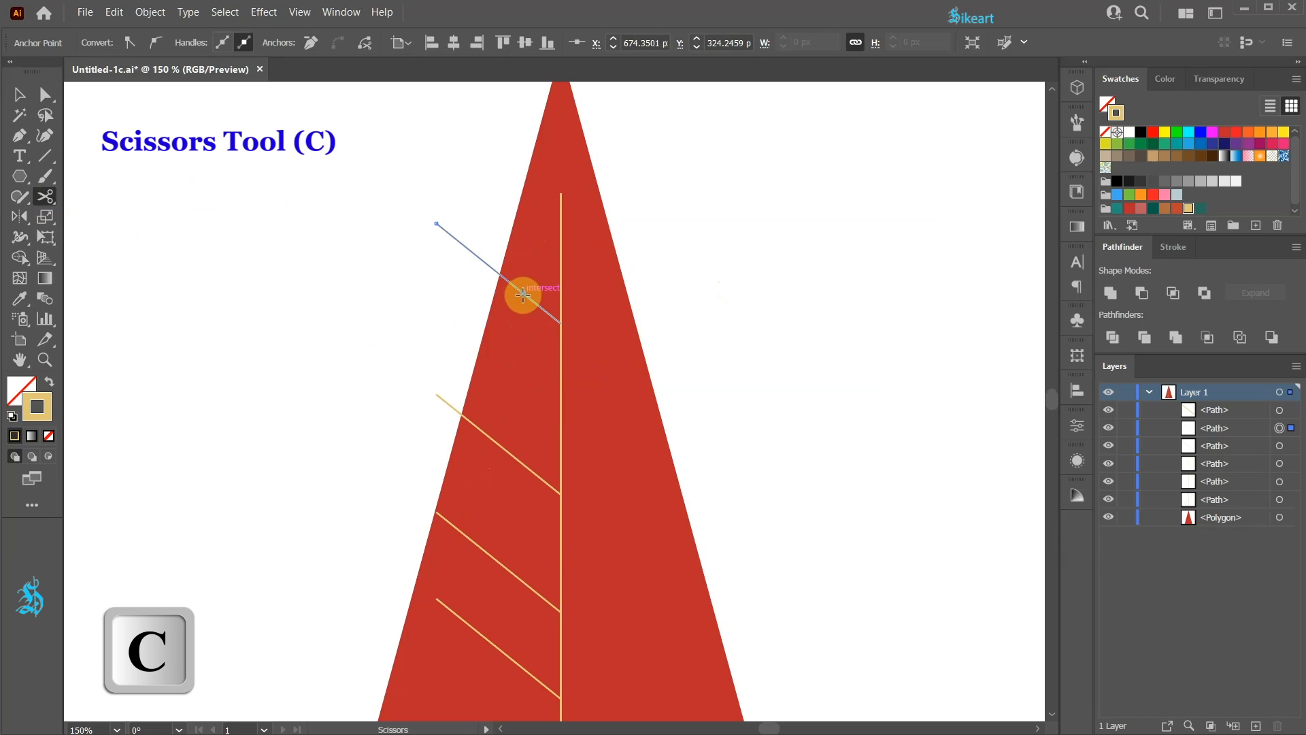
key("Delete")
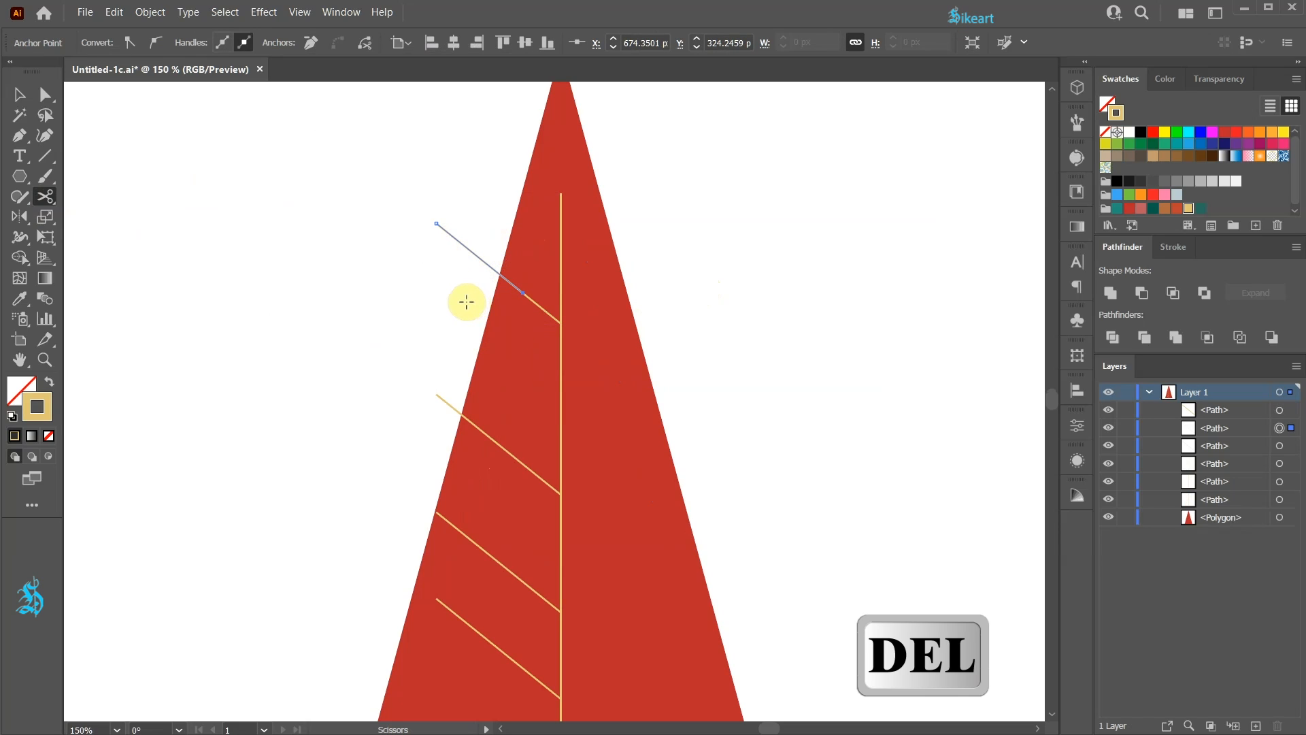
key("Delete")
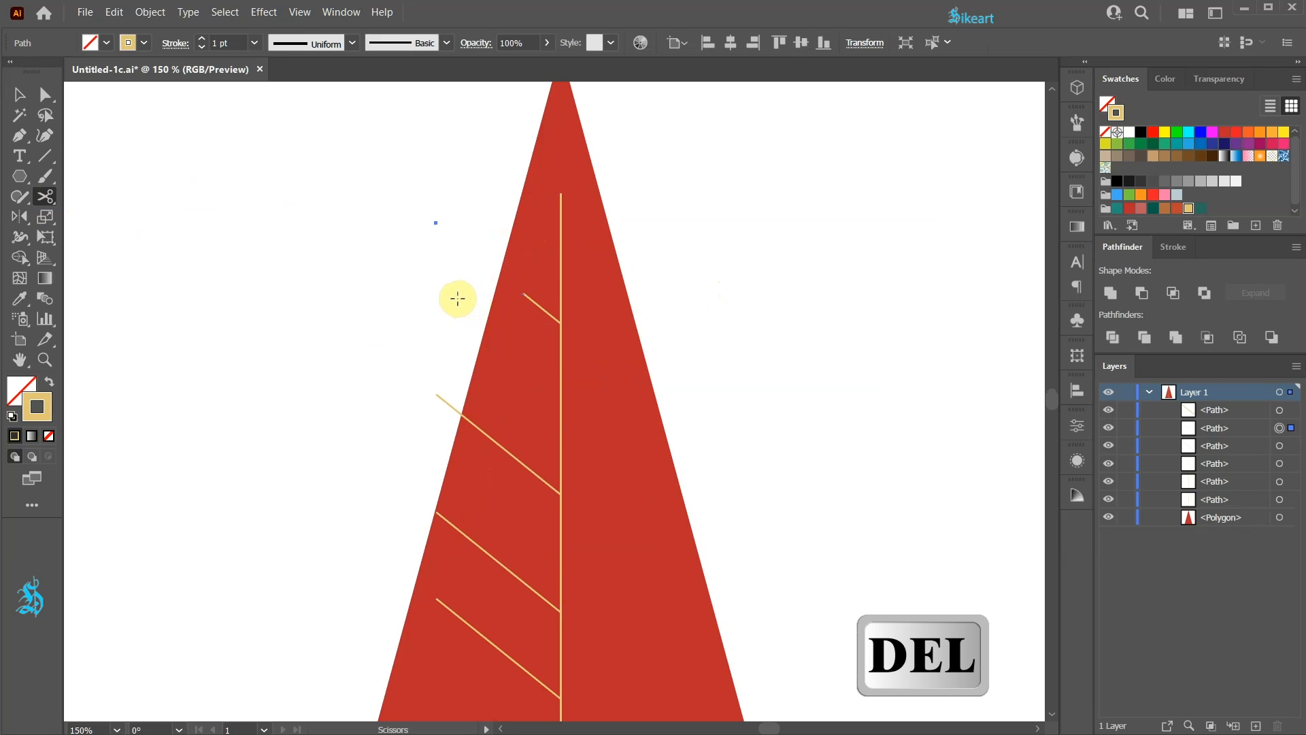
key("Delete")
left_click(487, 435)
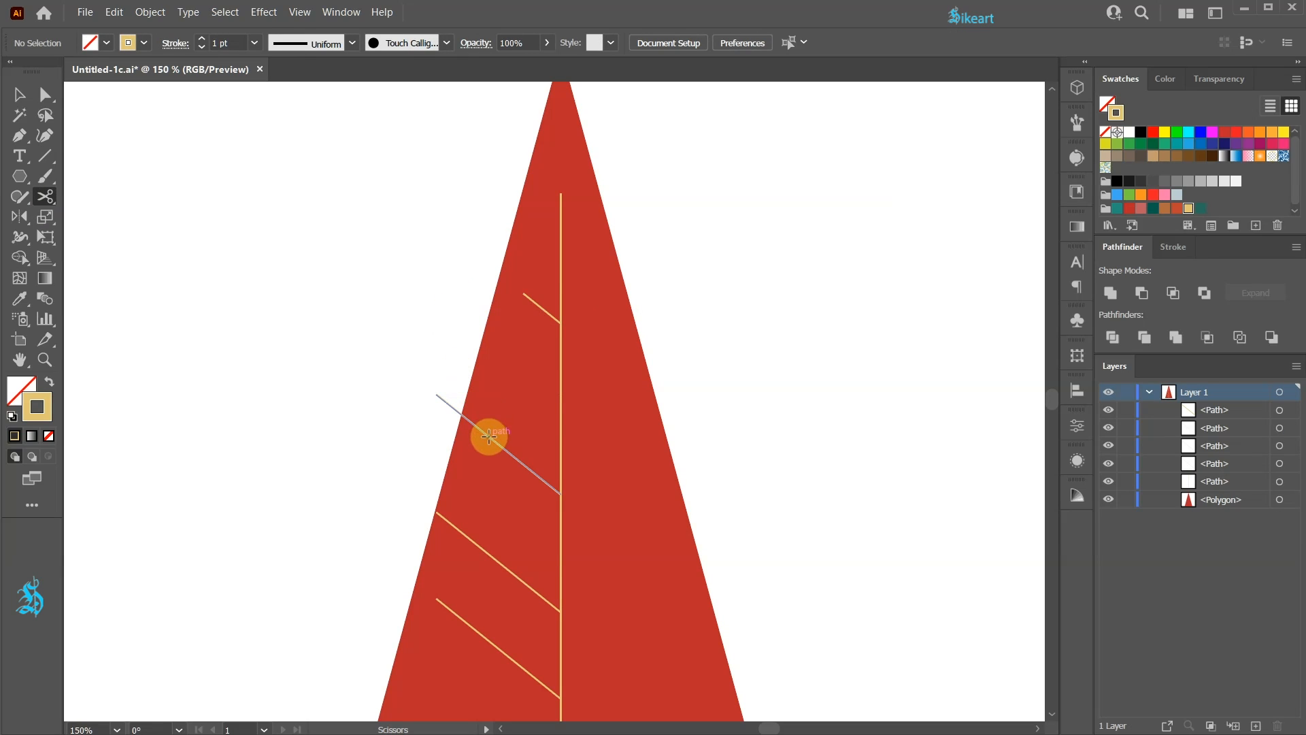
key("Delete")
key("Delete")
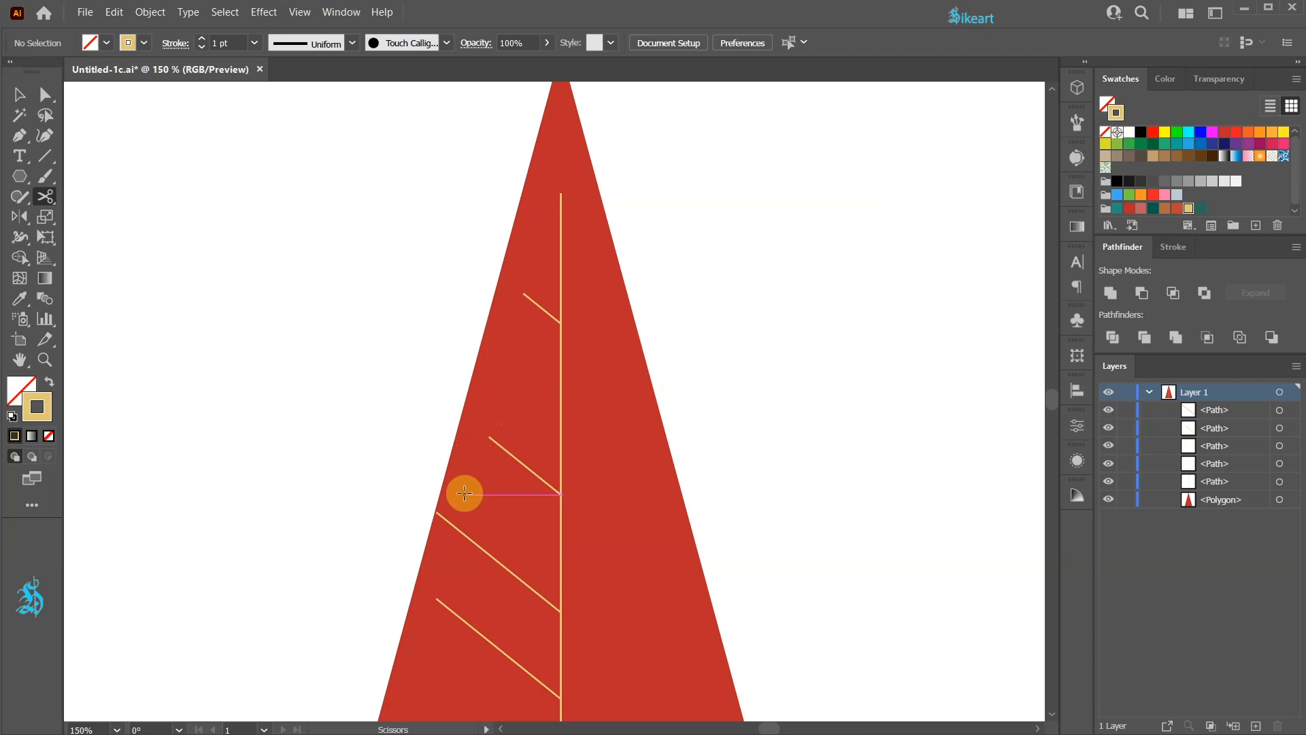
left_click(493, 559)
key("Delete")
key("Delete")
- Lock the triangle and reflect a copy of the four left branches across the trunk to its right side
scroll(641, 470, "down", 1)
scroll(630, 461, "up", 1)
scroll(627, 455, "down", 1)
left_click(1126, 502)
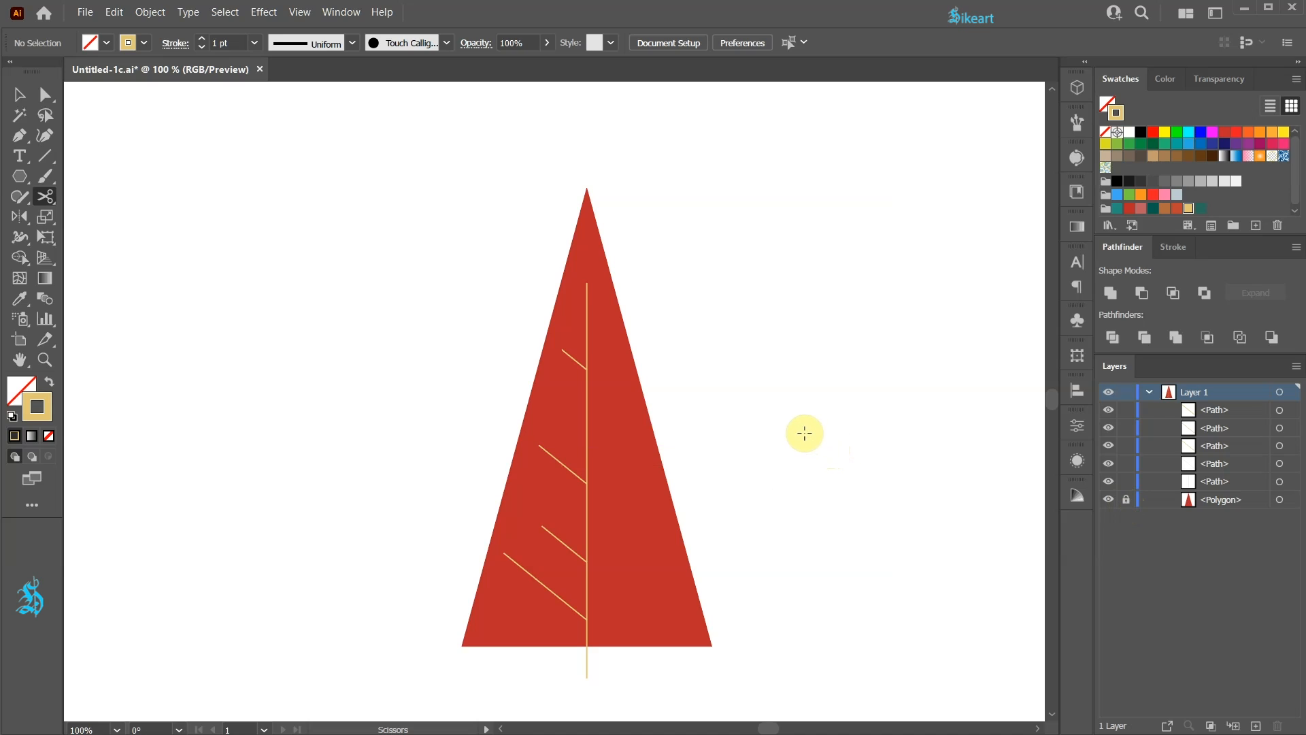
key("v")
left_click_drag(577, 341, 509, 600)
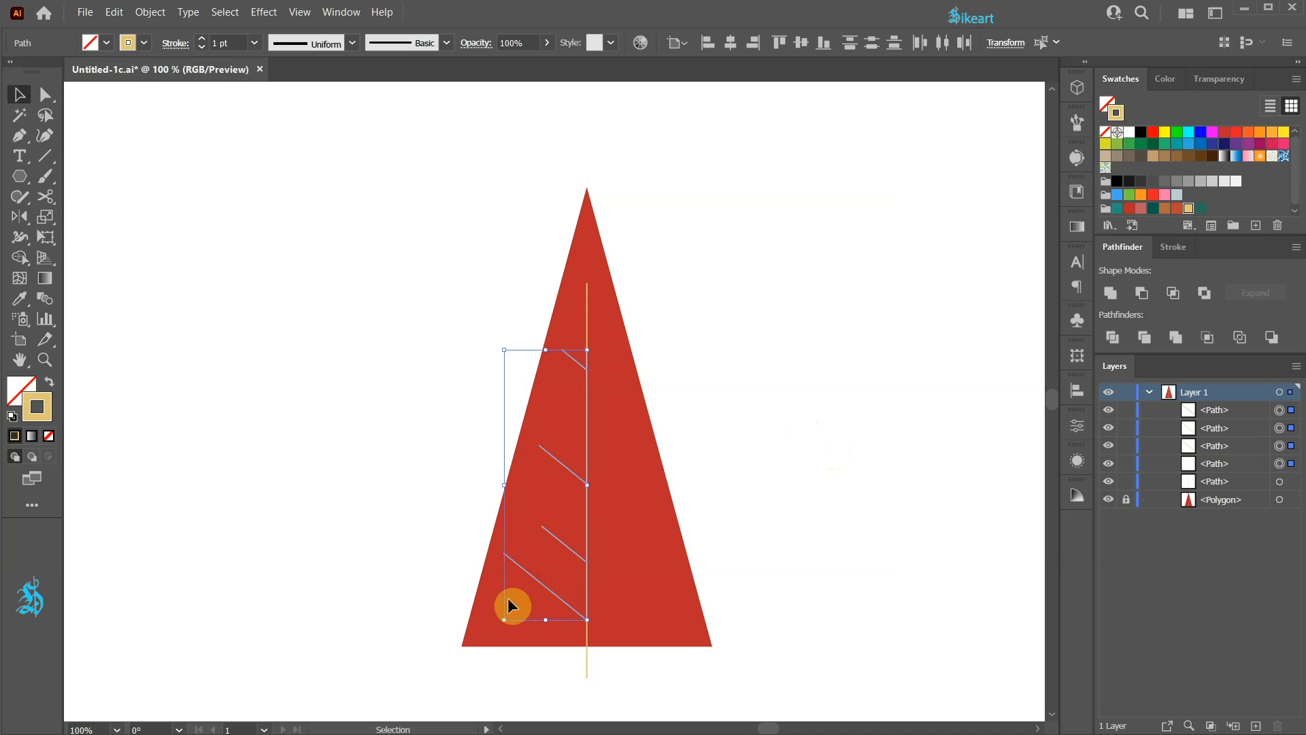
key("o")
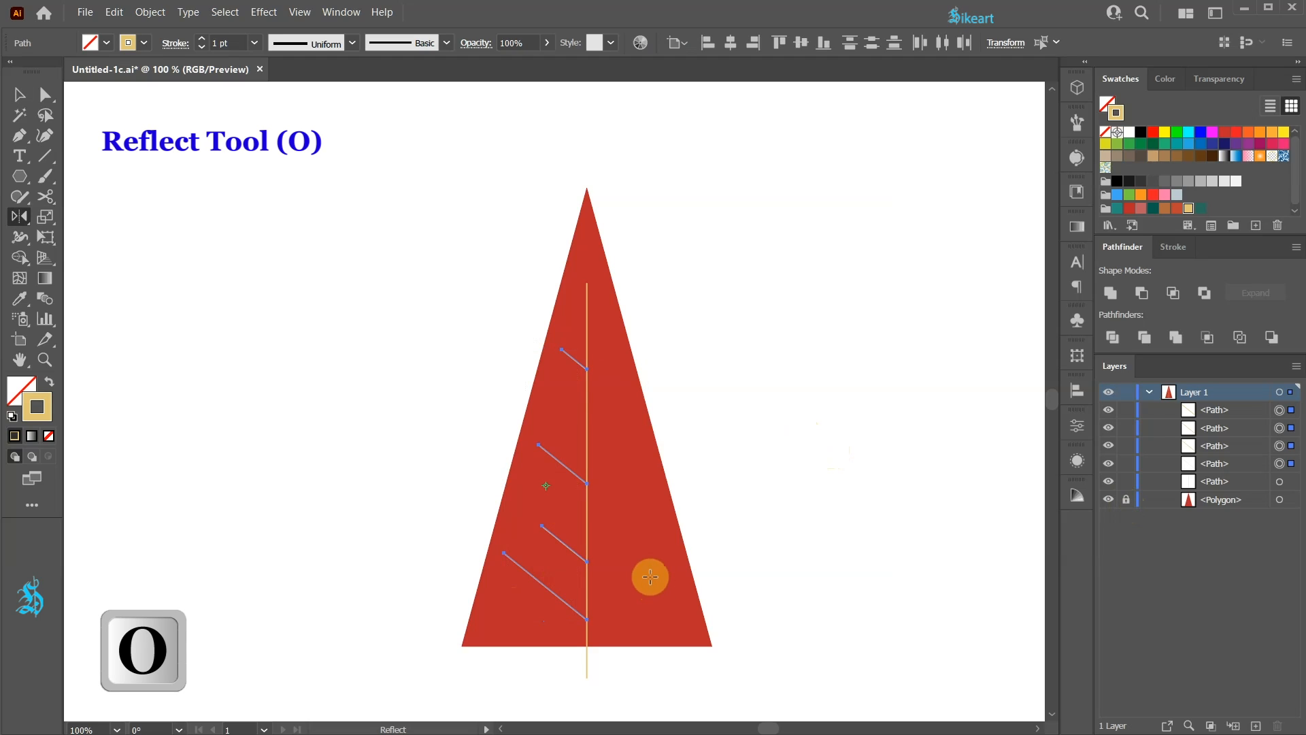
left_click(588, 679)
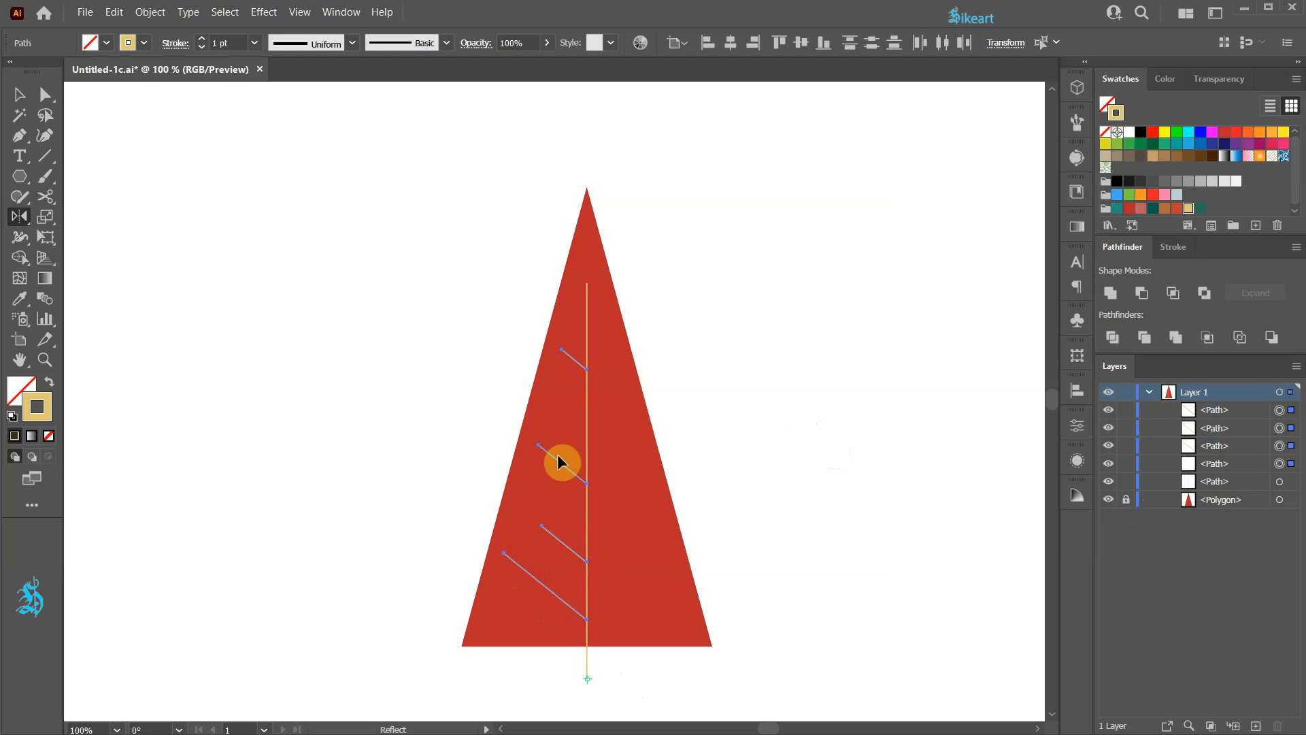
left_click_drag(556, 455, 626, 466)
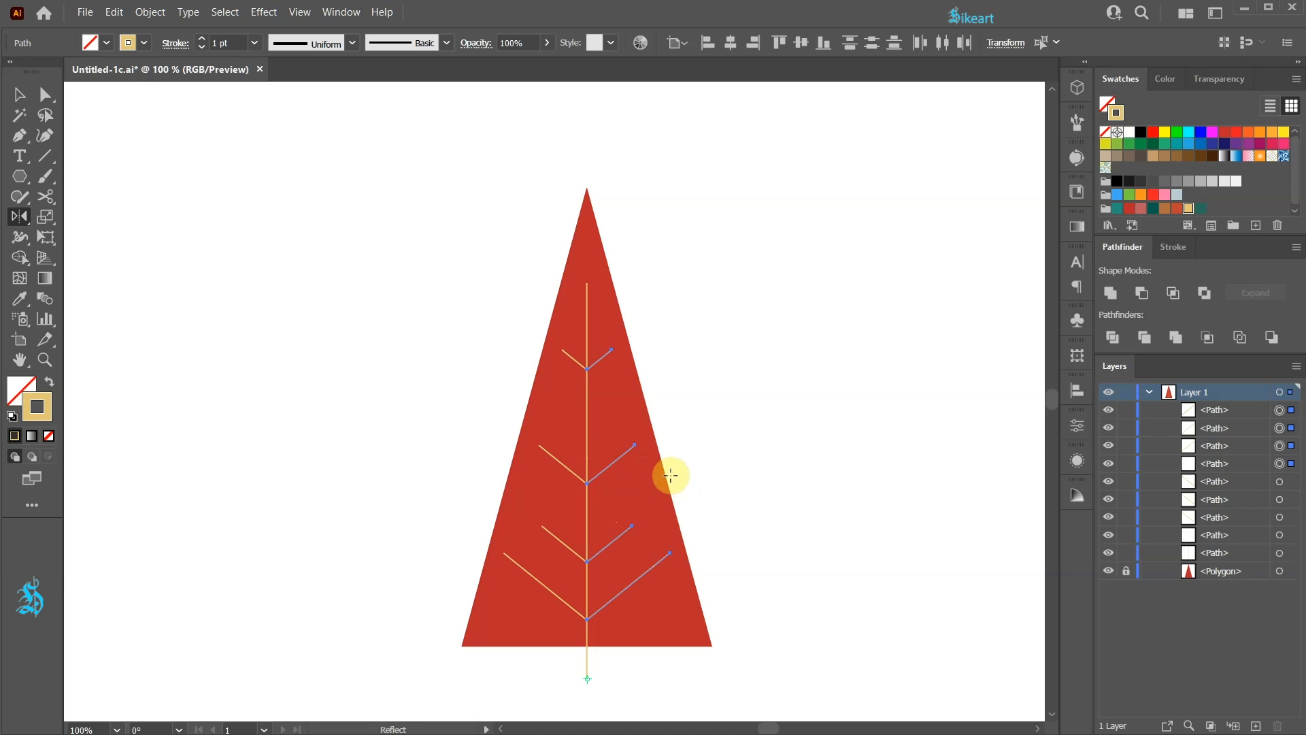
- Move the four mirrored branches up along the trunk so they are staggered against the left branches
key("v")
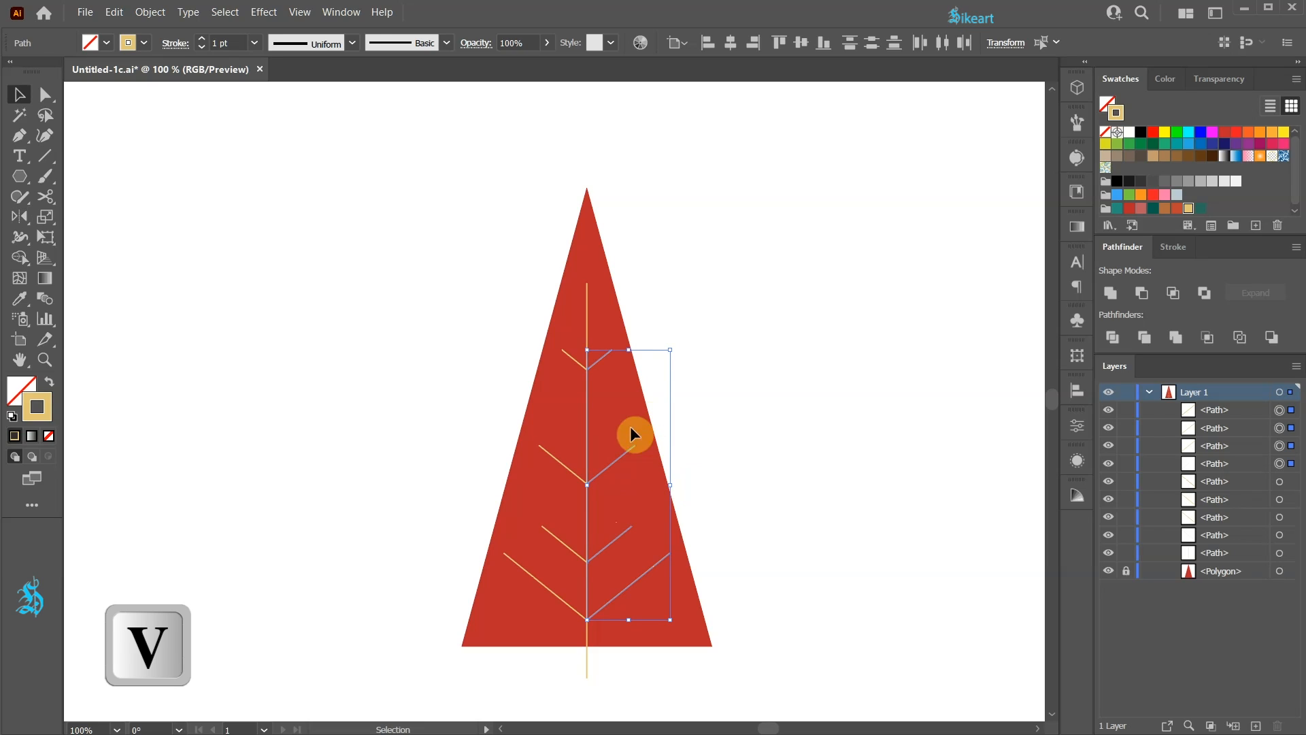
key("Up")
key("Up")
key("Up")
key("Up")
key("Up")
key("Up")
key("Up")
key("Up")
key("Up")
key("Up")
key("Up")
key("Up")
key("Up")
key("Up")
key("Up")
key("Up")
key("Up")
key("Up")
key("Up")
key("Up")
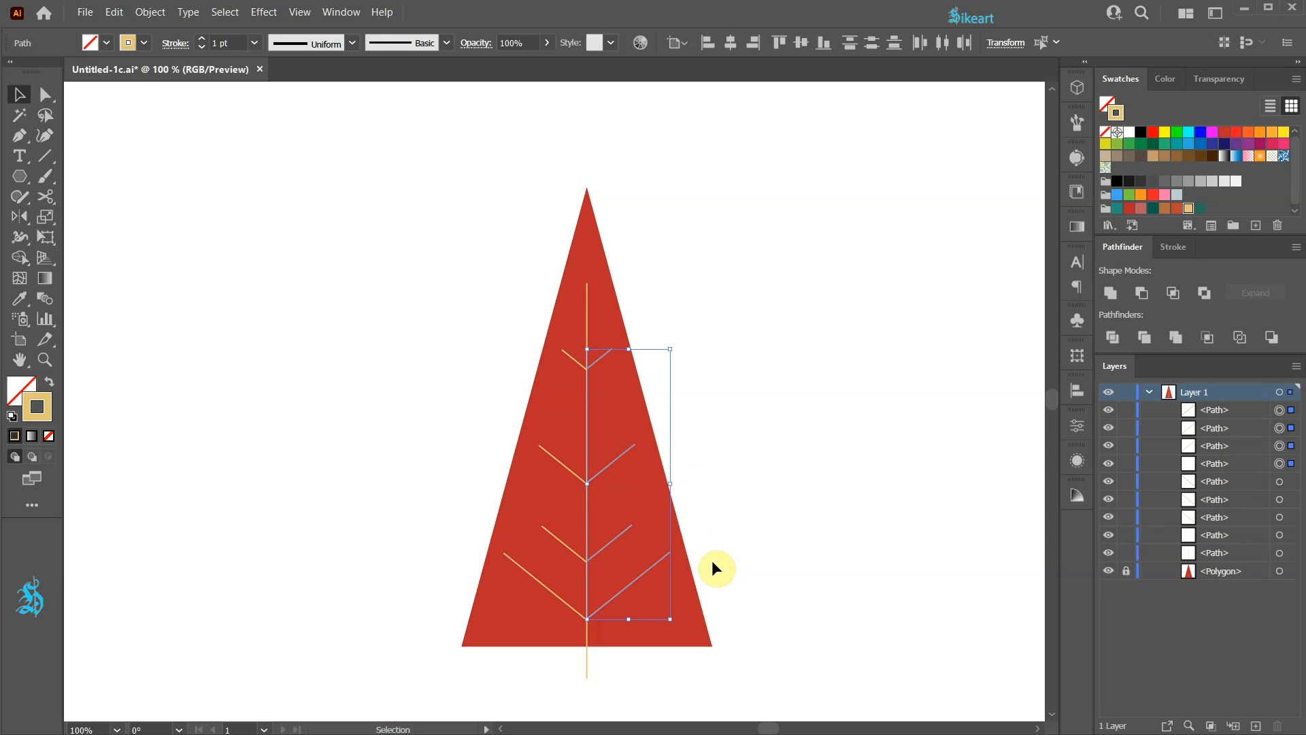
key("Up")
key("Up")
key("Up")
key("Up")
key("Up")
key("Up")
key("Up")
key("Up")
key("Up")
key("Up")
key("Up")
key("Up")
key("Up")
key("Up")
key("Up")
key("Up")
key("Up")
key("Up")
key("Up")
key("Up")
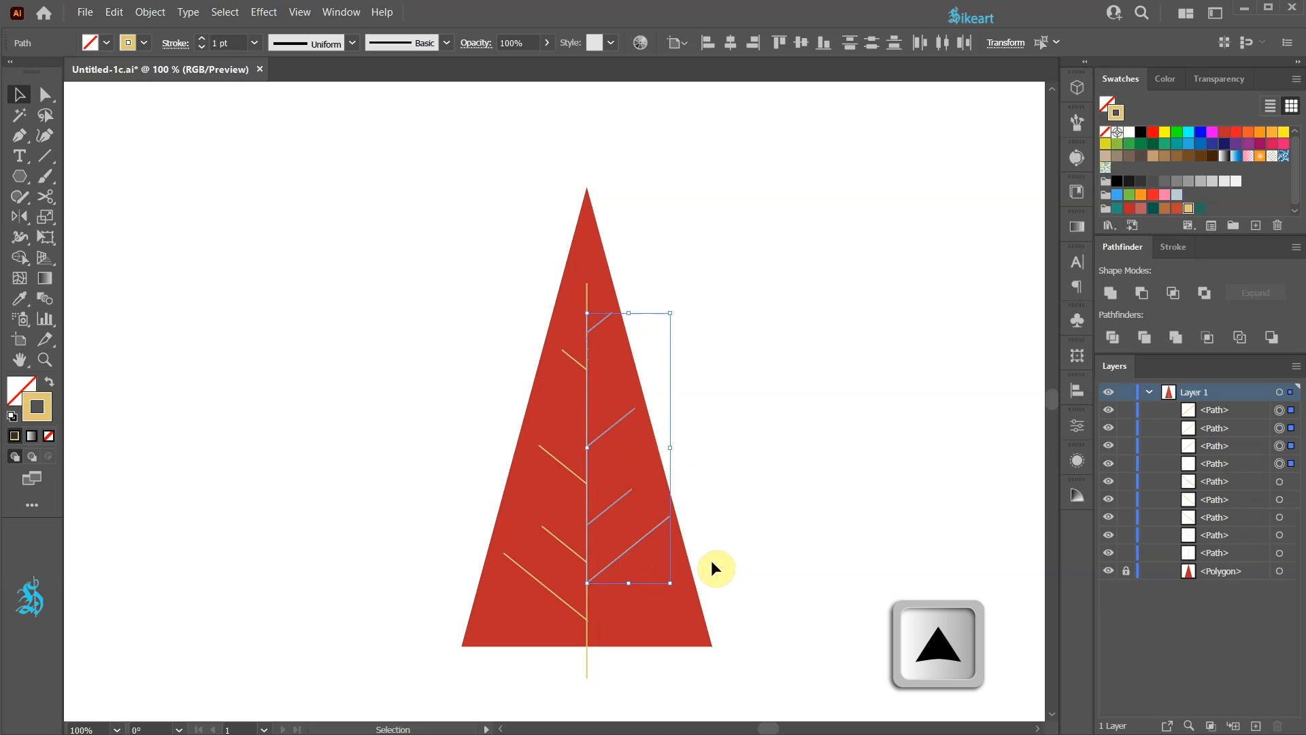
key("Down")
key("Down")
left_click(750, 523)
- Shift the second and third right branches and the second left branch, counted from the top, slightly up the trunk
key("v")
left_click_drag(603, 430, 604, 418)
left_click_drag(574, 474, 575, 466)
left_click_drag(608, 508, 607, 501)
left_click(742, 543)
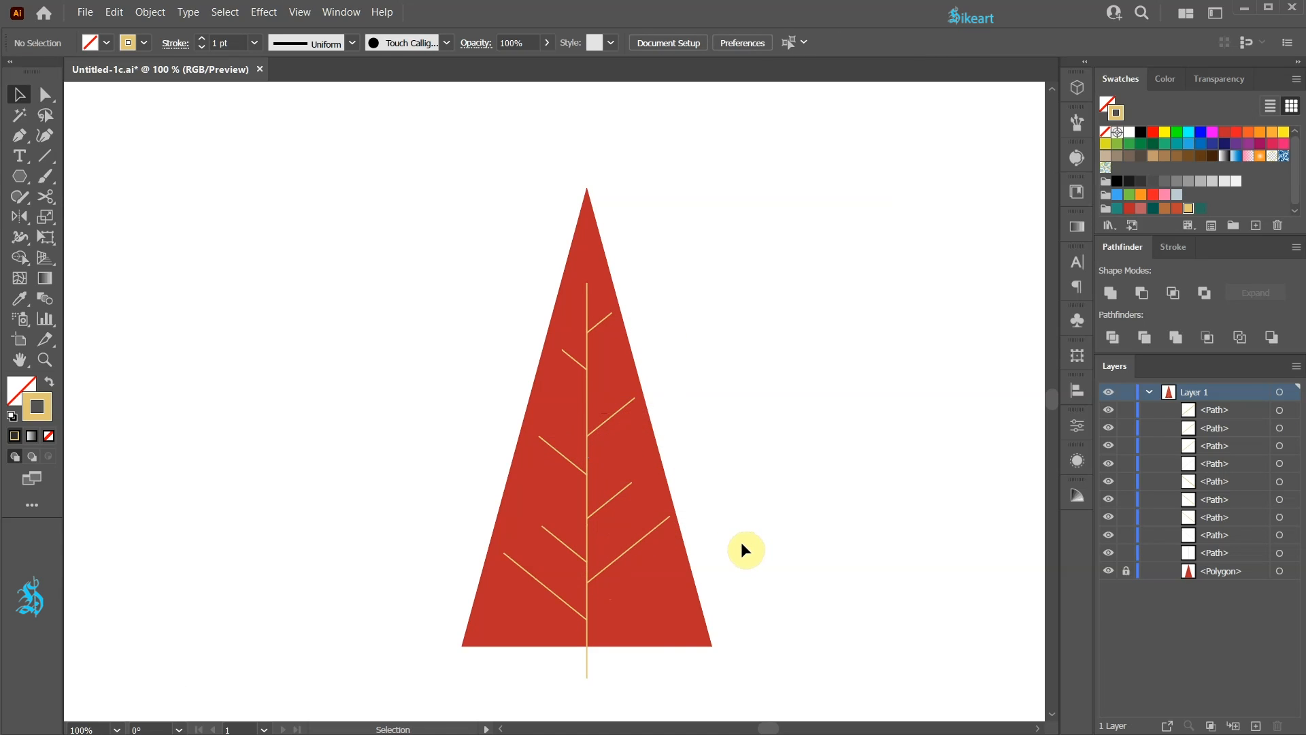
- Group the trunk and all branch lines, and unlock the triangle
left_click_drag(536, 339, 503, 290)
key("ctrl+g")
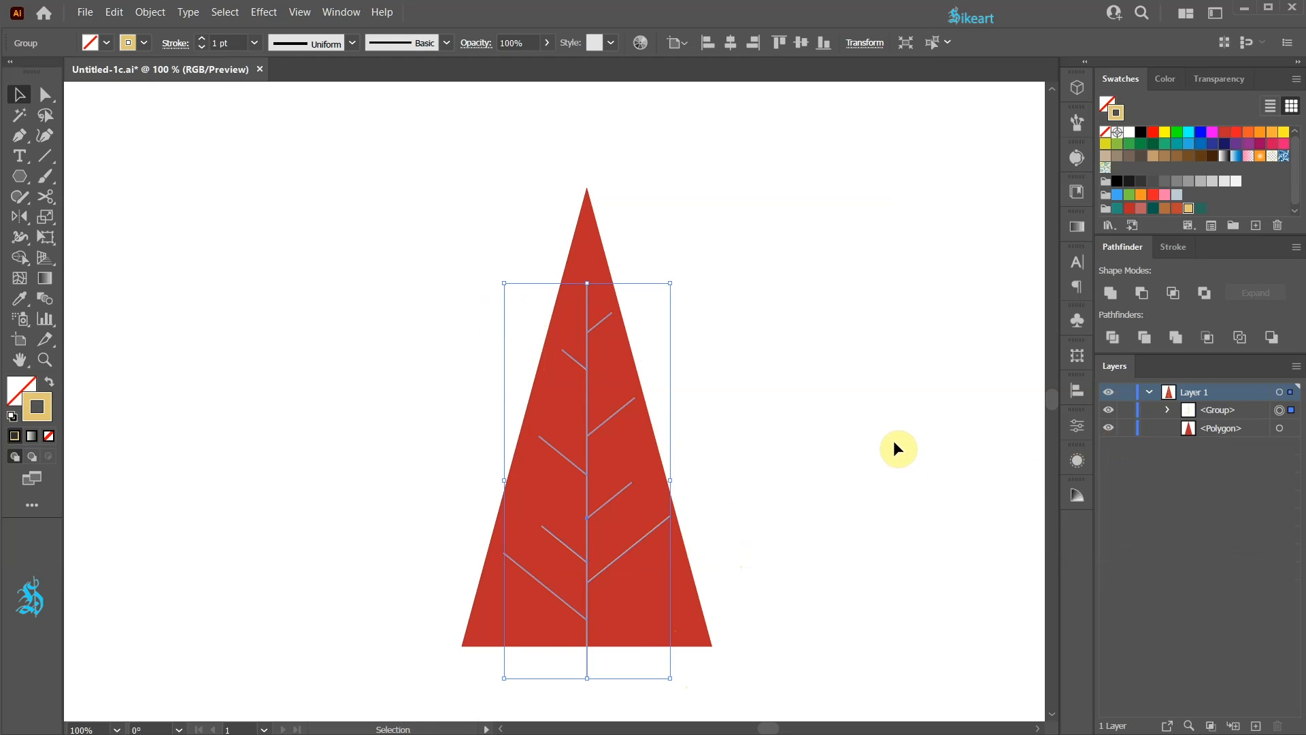
- Place three copies of the whole tree to the left of the original, scaling each one smaller than the one before
key("ctrl+0")
left_click_drag(453, 173, 737, 566)
left_click_drag(603, 534, 471, 510)
left_click_drag(334, 178, 360, 230)
left_click_drag(422, 499, 345, 513)
left_click_drag(263, 279, 276, 324)
mouse_move(350, 475)
left_mouse_down()
mouse_move(347, 452)
mouse_move(345, 464)
left_mouse_up()
left_click_drag(347, 510, 277, 459)
left_click_drag(210, 263, 244, 328)
- Copy the largest left tree to the right of the central one to form four trees, scaling down the two outermost ones
left_click(429, 457)
left_click(436, 405, "shift")
left_click_drag(432, 403, 664, 458)
left_click_drag(663, 517, 824, 493)
left_click_drag(898, 264, 869, 313)
left_click_drag(809, 476, 823, 467)
left_click_drag(822, 467, 878, 398)
left_click_drag(940, 244, 869, 388)
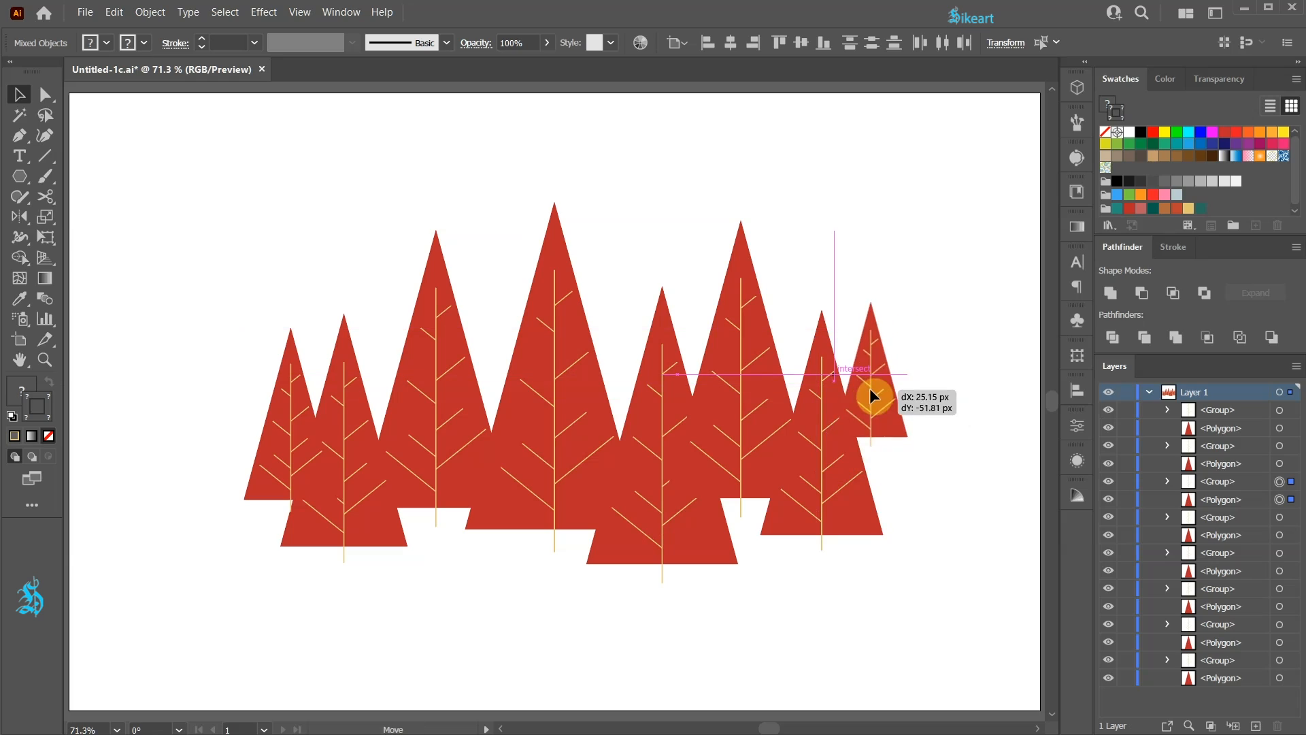
left_click(667, 672)
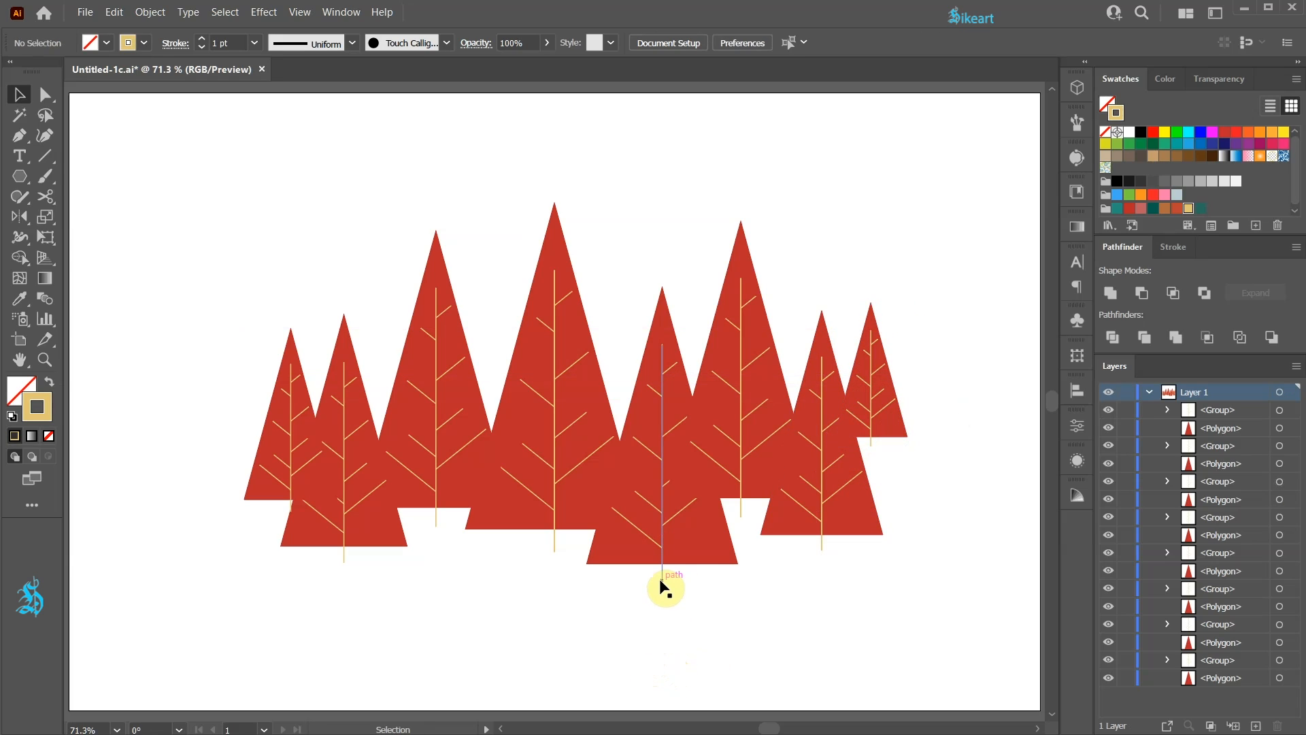
- Bring the tree just right of the central one to the front, and shift the leftmost tree slightly outward
left_click(655, 543)
right_click(667, 541)
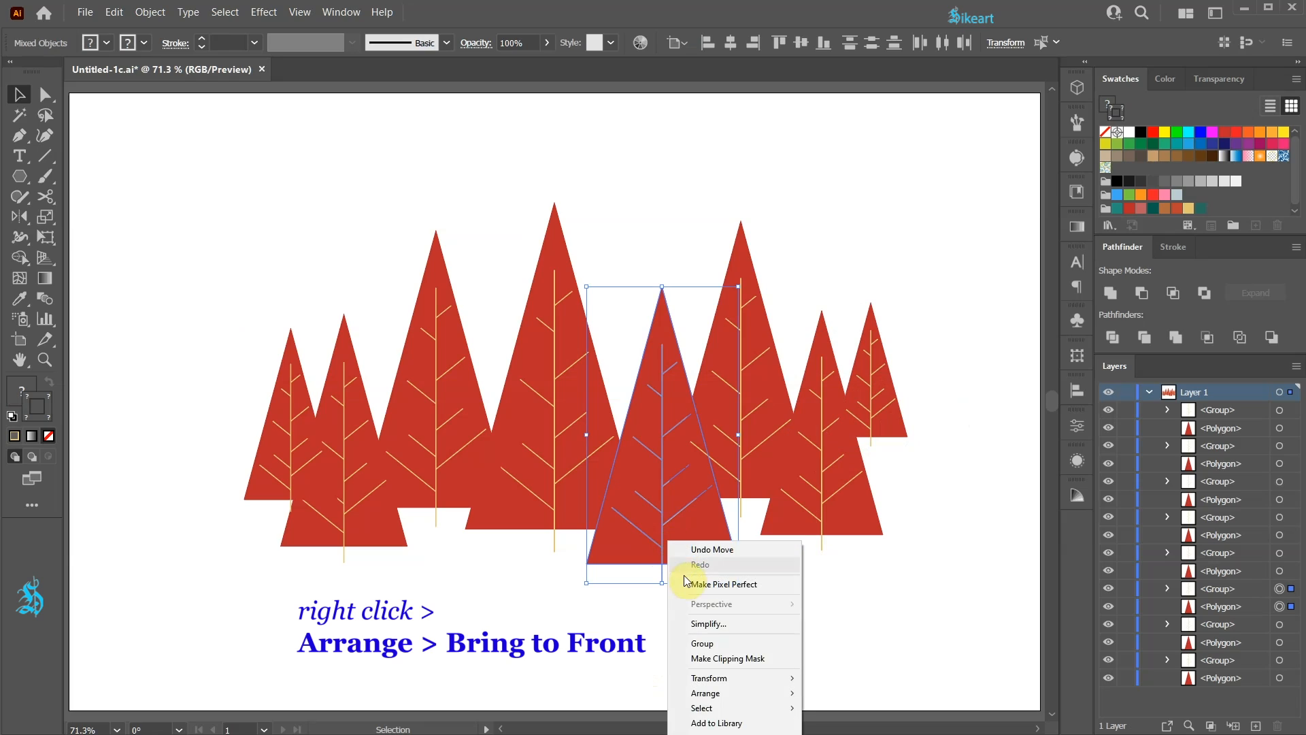
mouse_move(762, 693)
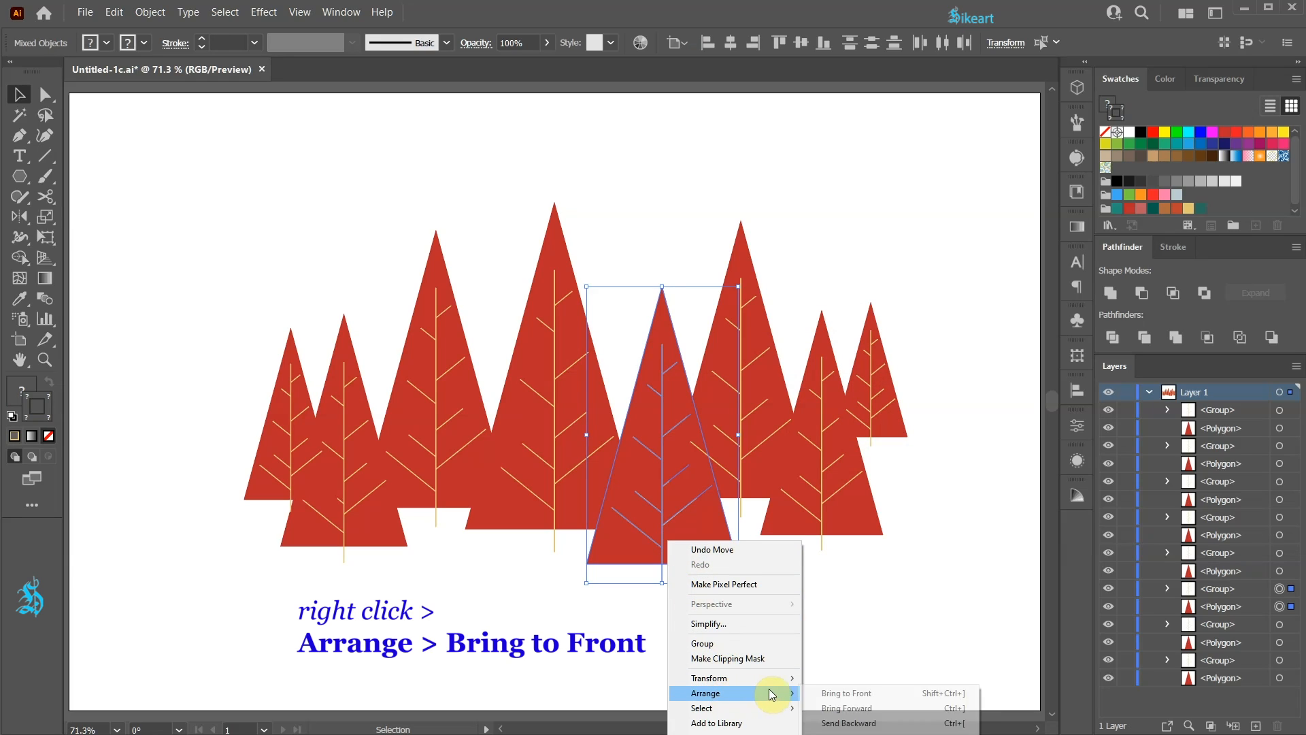
left_click(837, 694)
left_click(827, 659)
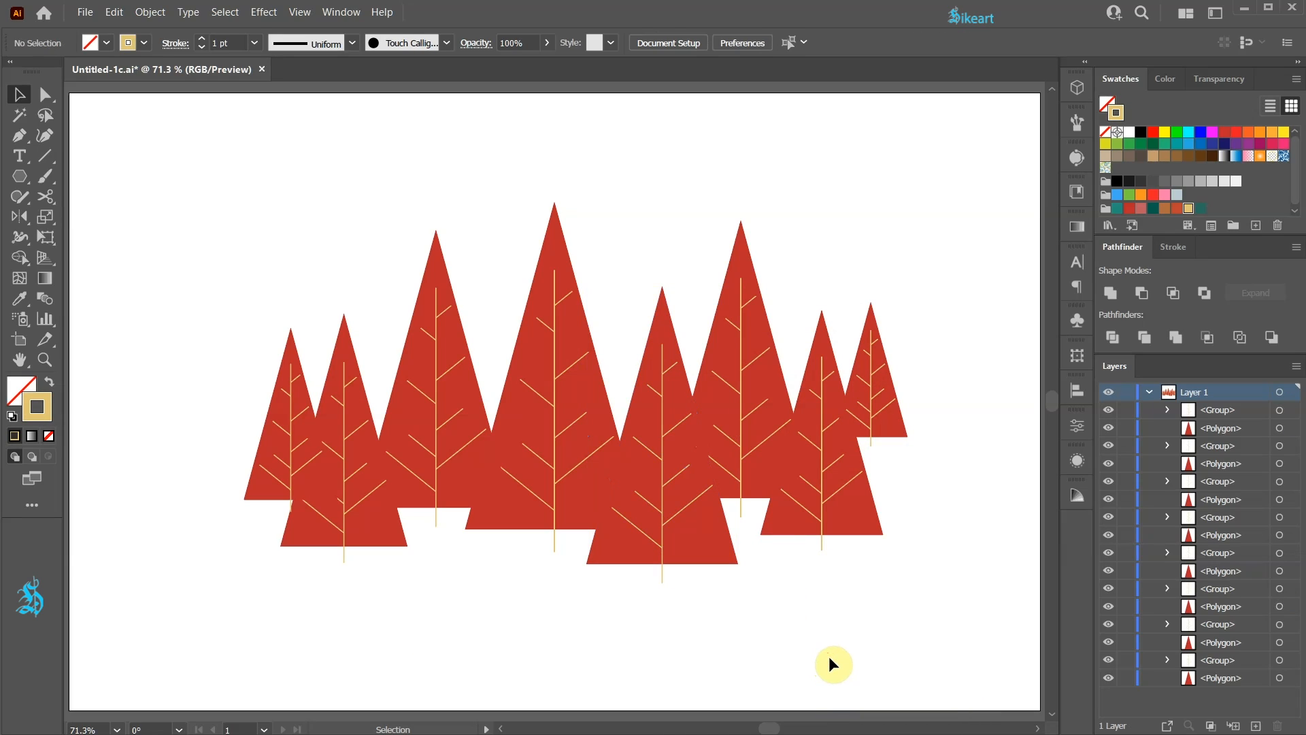
left_click_drag(301, 404, 283, 407)
left_click(478, 646)
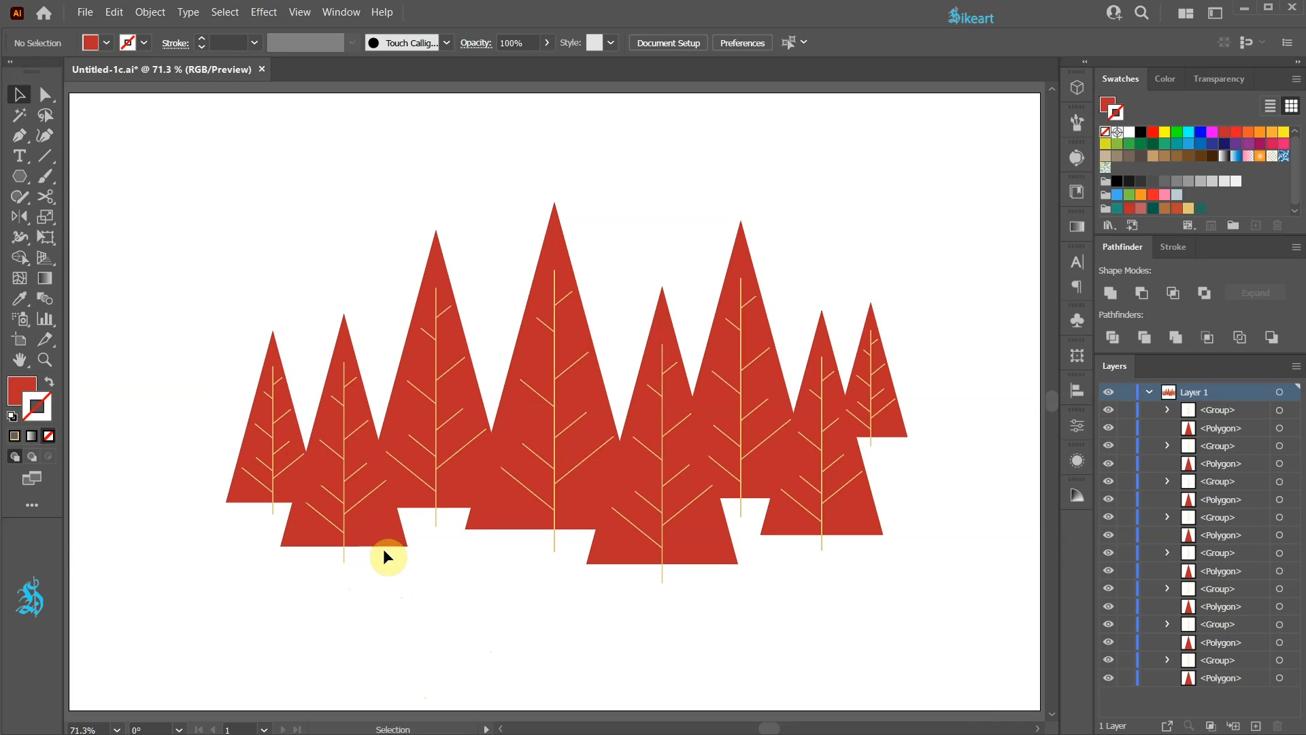
- Fill the leftmost triangle with teal and the third triangle from the left with dark green (R=3 G=93 B=77)
left_click(270, 353)
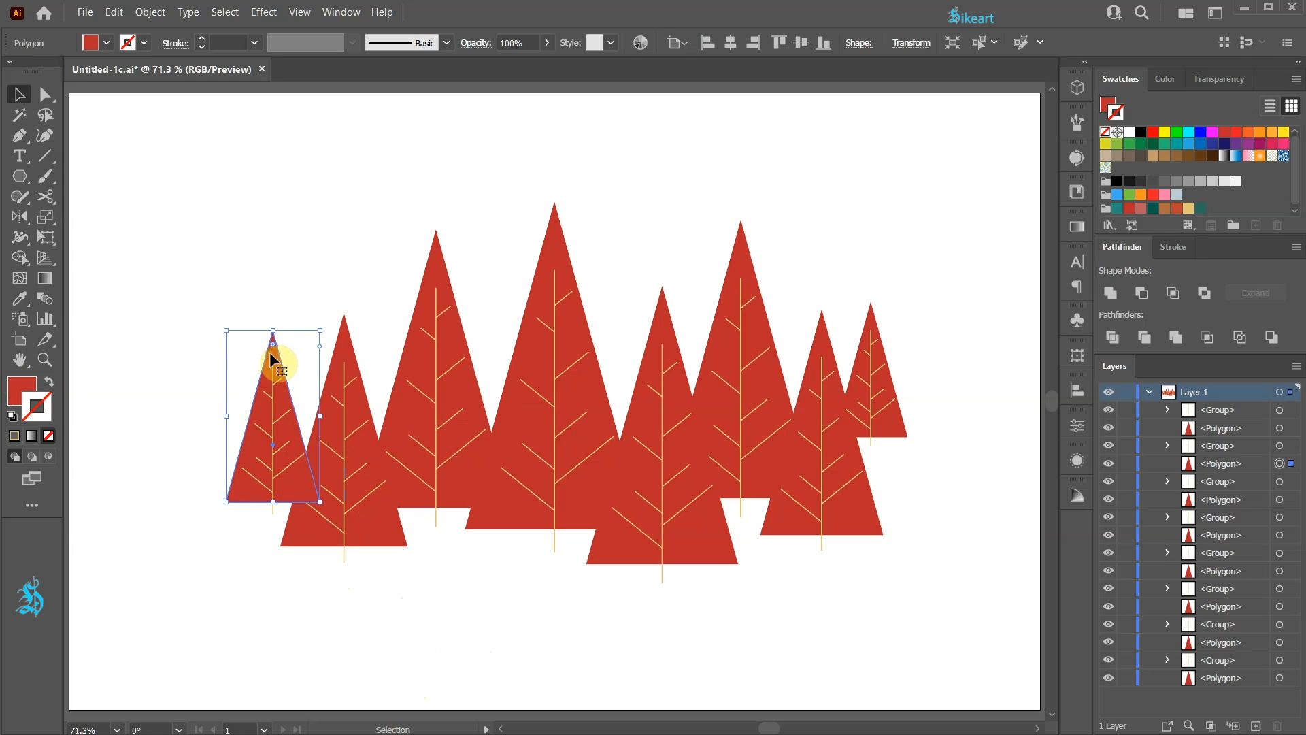
left_click(17, 385)
left_click(1121, 78)
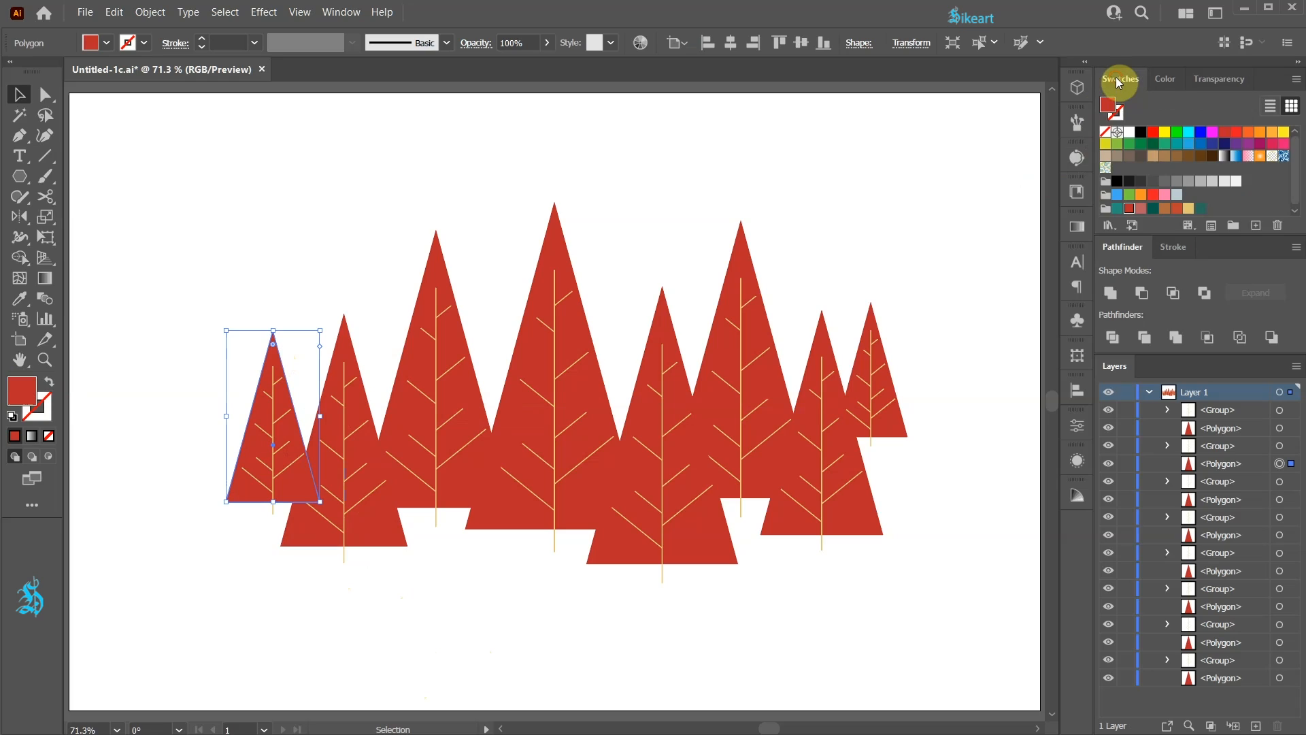
left_click(1115, 208)
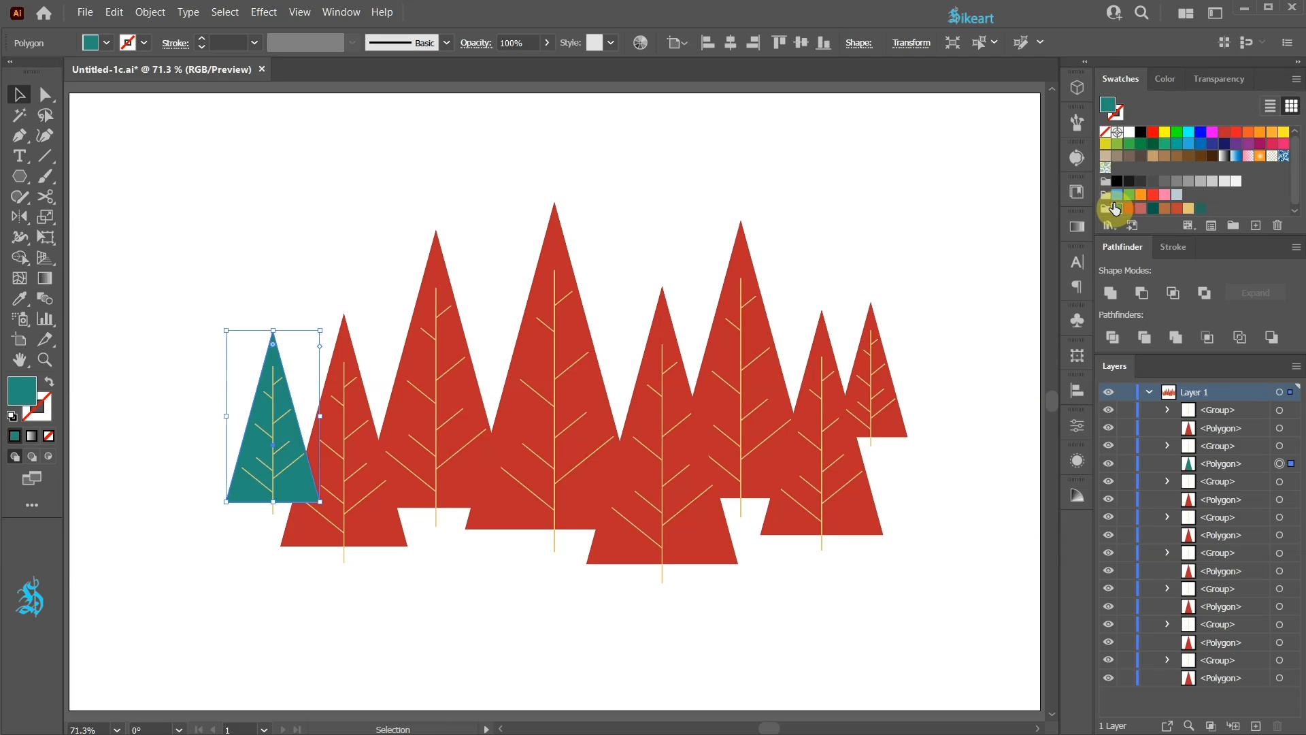
left_click(435, 269)
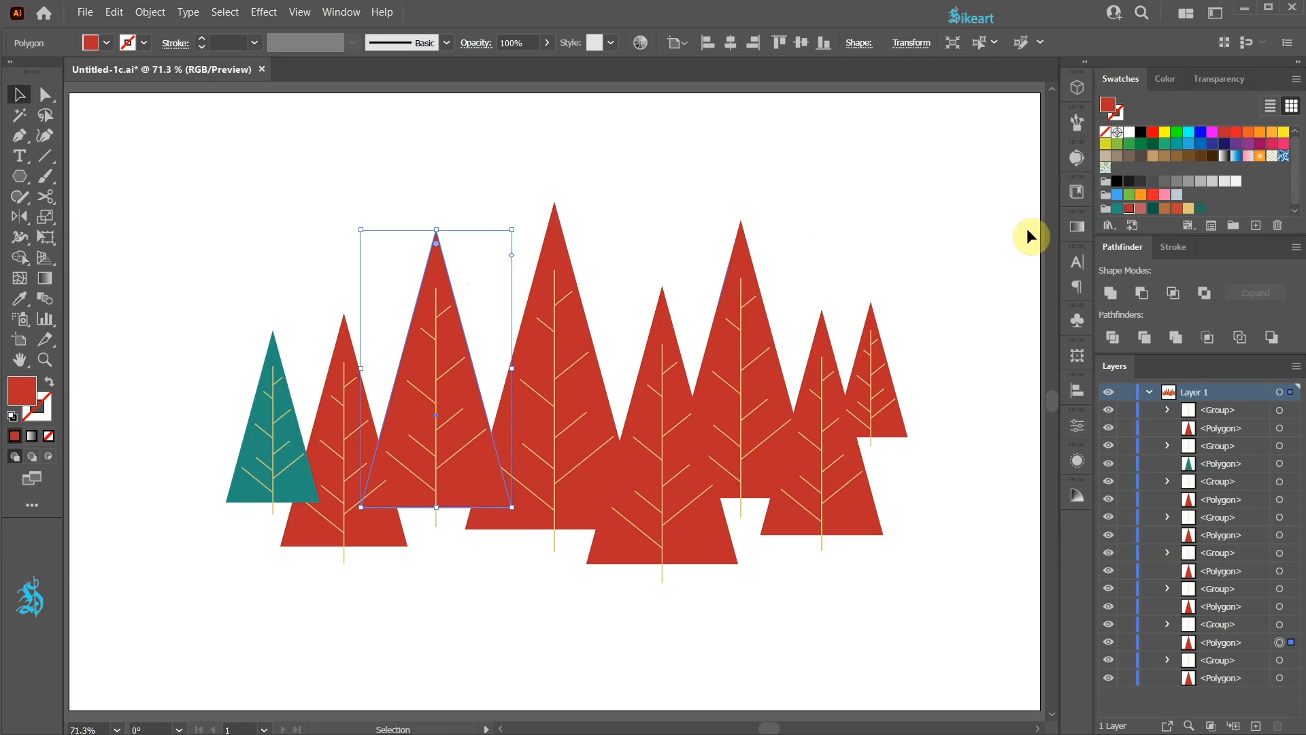
left_click(1149, 211)
- Recolour the central triangle dusty pink and the next three to its right teal, grey-green and brown
left_click(563, 252)
left_click(1141, 208)
left_click(692, 561)
left_click(1115, 208)
left_click(761, 336)
left_click(1201, 208)
left_click(871, 522)
left_click(1163, 208)
- Move the leftmost tree slightly up, and enlarge the central pink tree and the teal tree to its right
left_click_drag(219, 381, 276, 431)
left_click_drag(507, 286, 620, 360)
left_click_drag(644, 203, 677, 168)
left_click_drag(624, 303, 668, 356)
left_click_drag(738, 287, 781, 238)
left_click_drag(672, 320, 668, 320)
left_click(932, 275)
- Send the rightmost and leftmost trees to the back, and shift the grey-green tree slightly up and outward
left_click_drag(919, 326, 874, 382)
right_click(875, 391)
left_click(1048, 592)
left_click_drag(226, 374, 283, 425)
right_click(291, 435)
left_click(463, 633)
left_click_drag(709, 277, 765, 353)
left_click(774, 599)
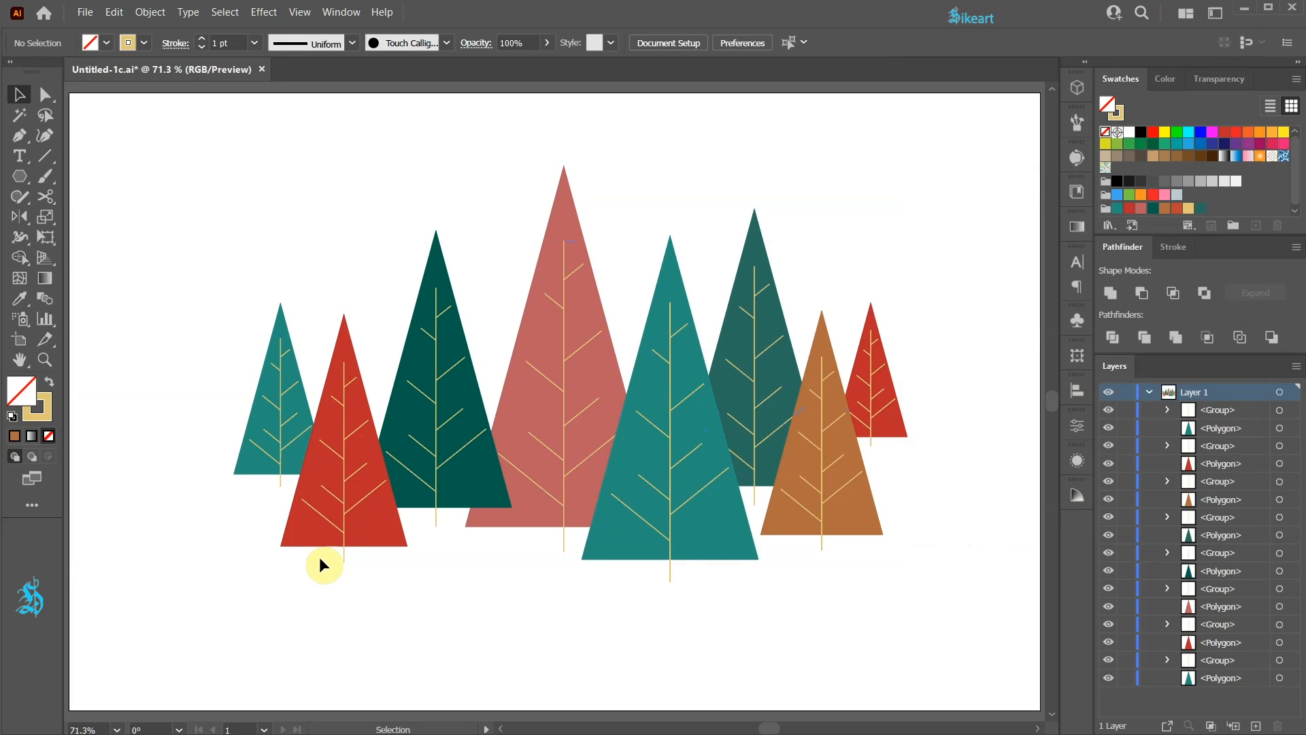
- Mirror the branch groups of the second, central, grey-green and rightmost trees individually using Transform Each with Reflect X
left_click_drag(325, 553, 360, 573)
left_click_drag(542, 537, 567, 558)
left_click(752, 498, "shift")
left_click(870, 443, "shift")
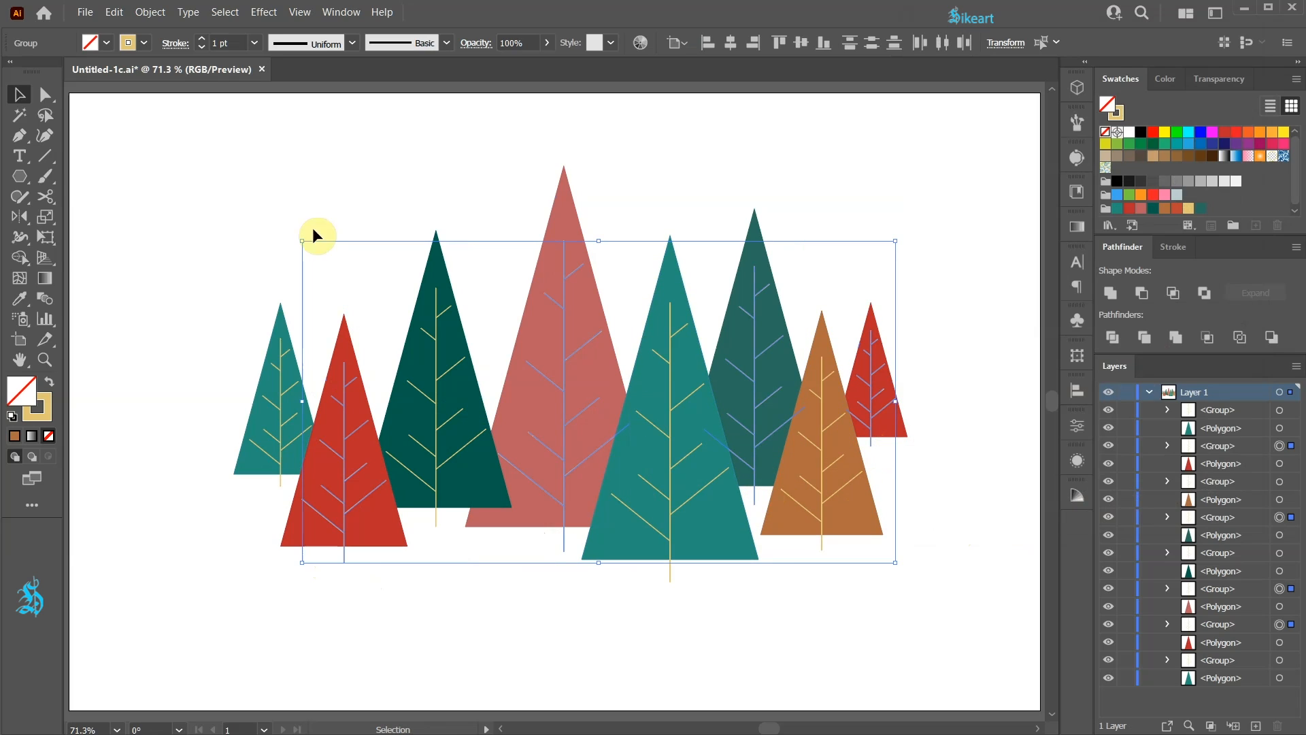
left_click(143, 13)
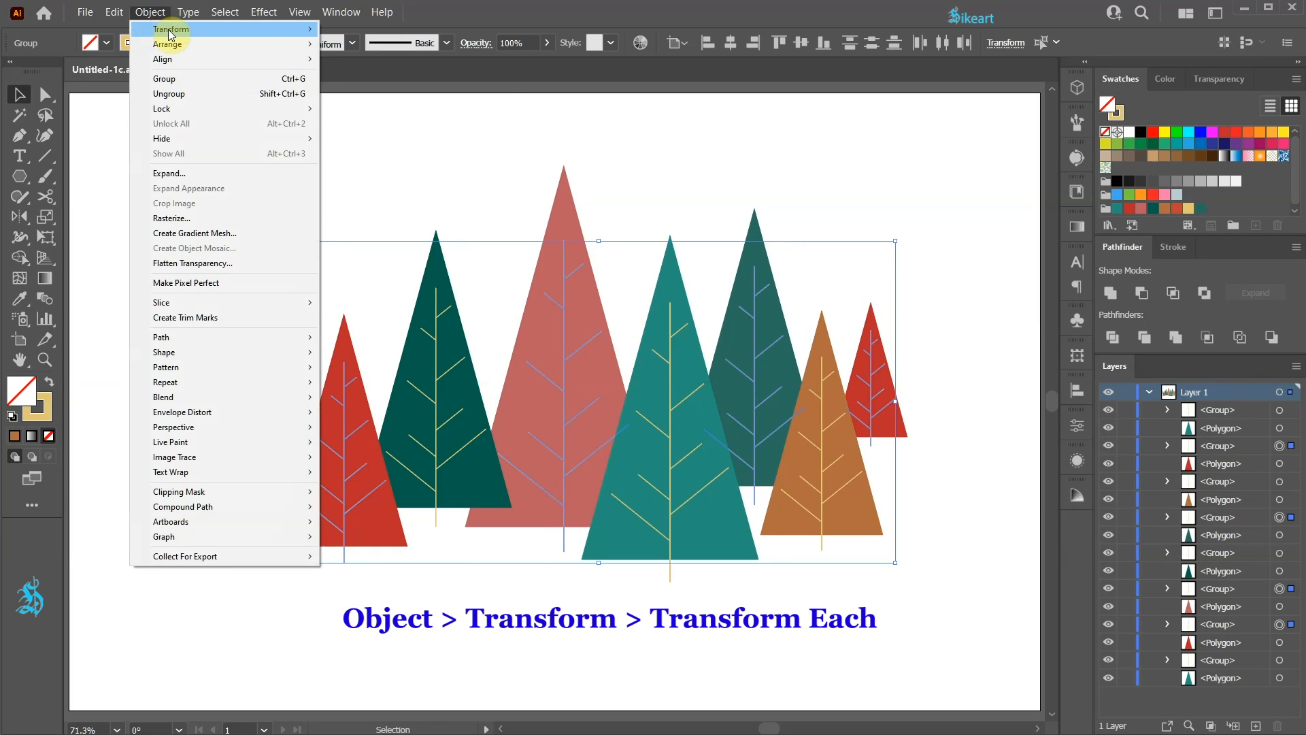
mouse_move(170, 29)
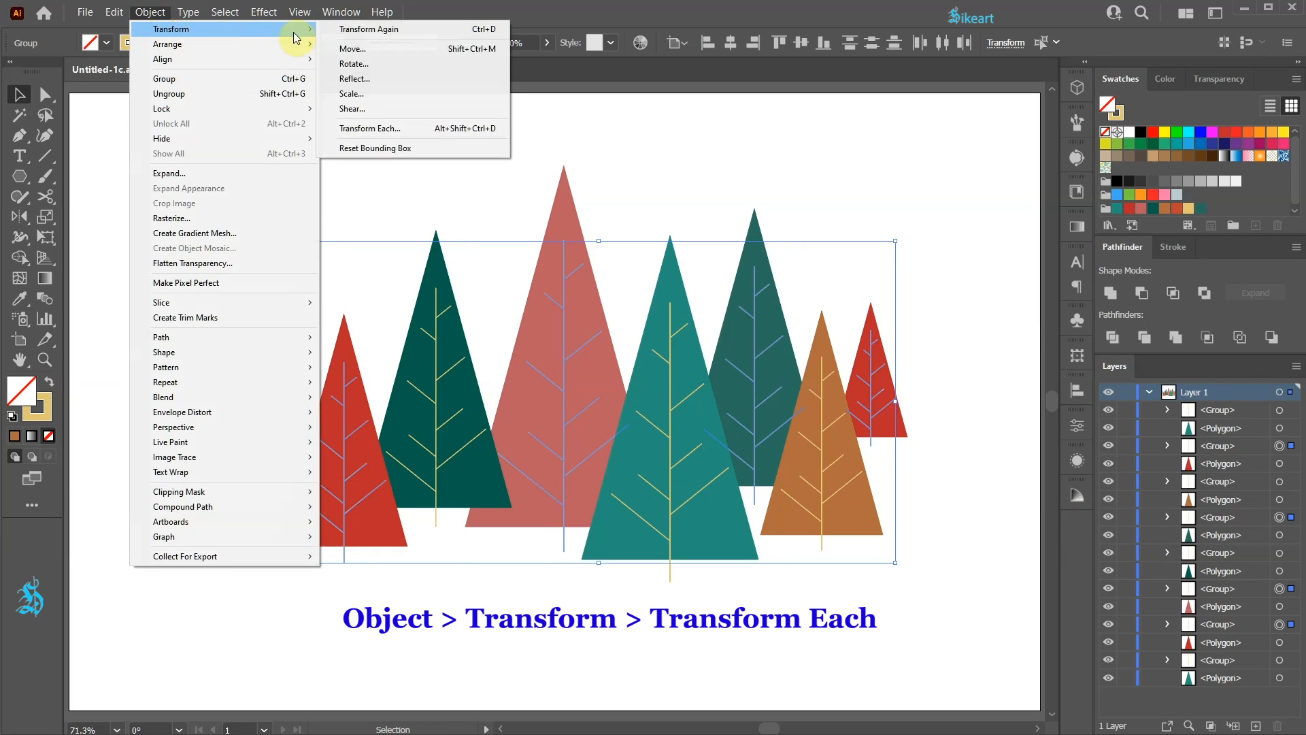
left_click(422, 132)
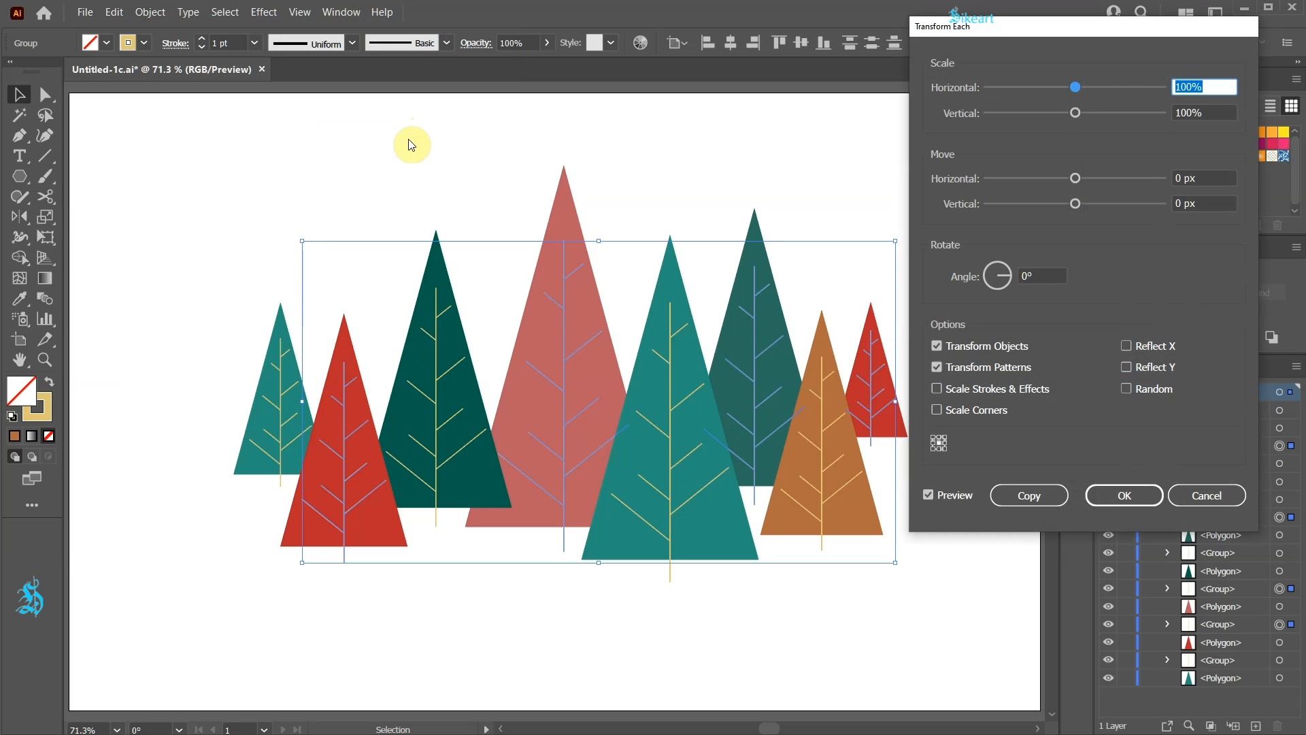
left_click(1127, 346)
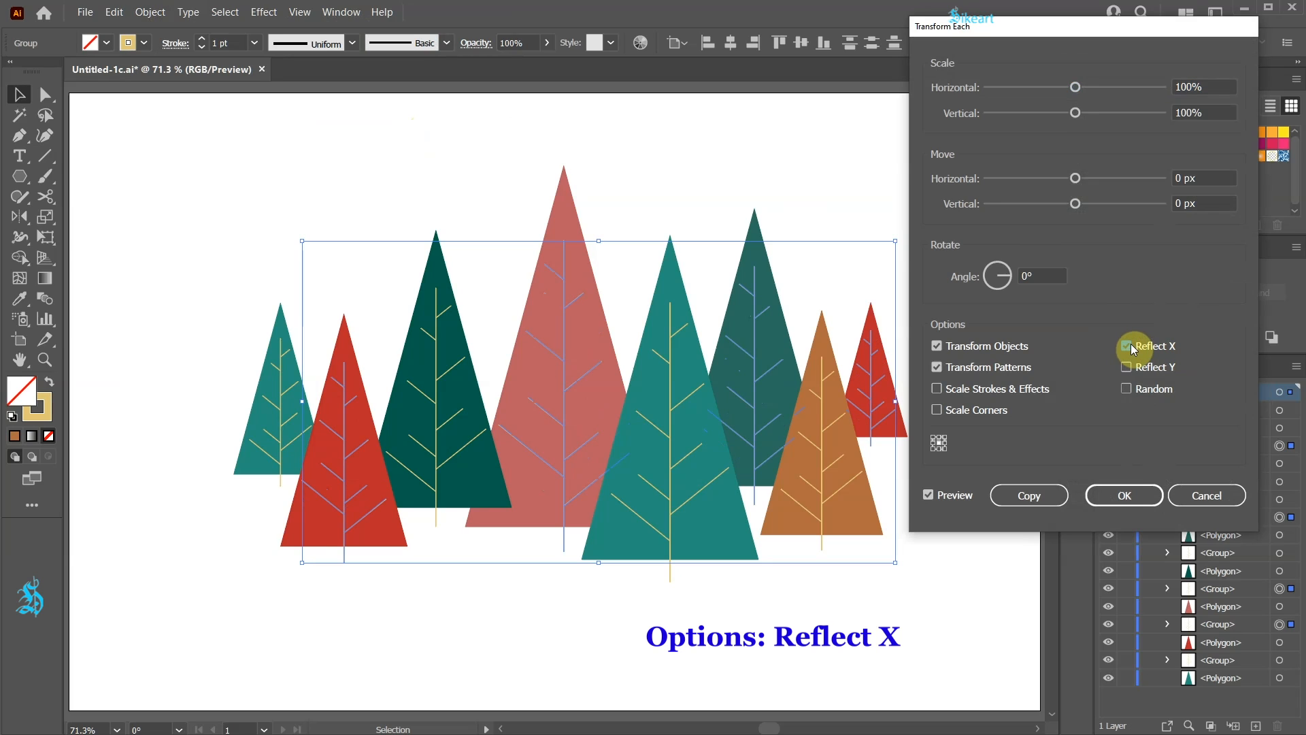
left_click(1149, 494)
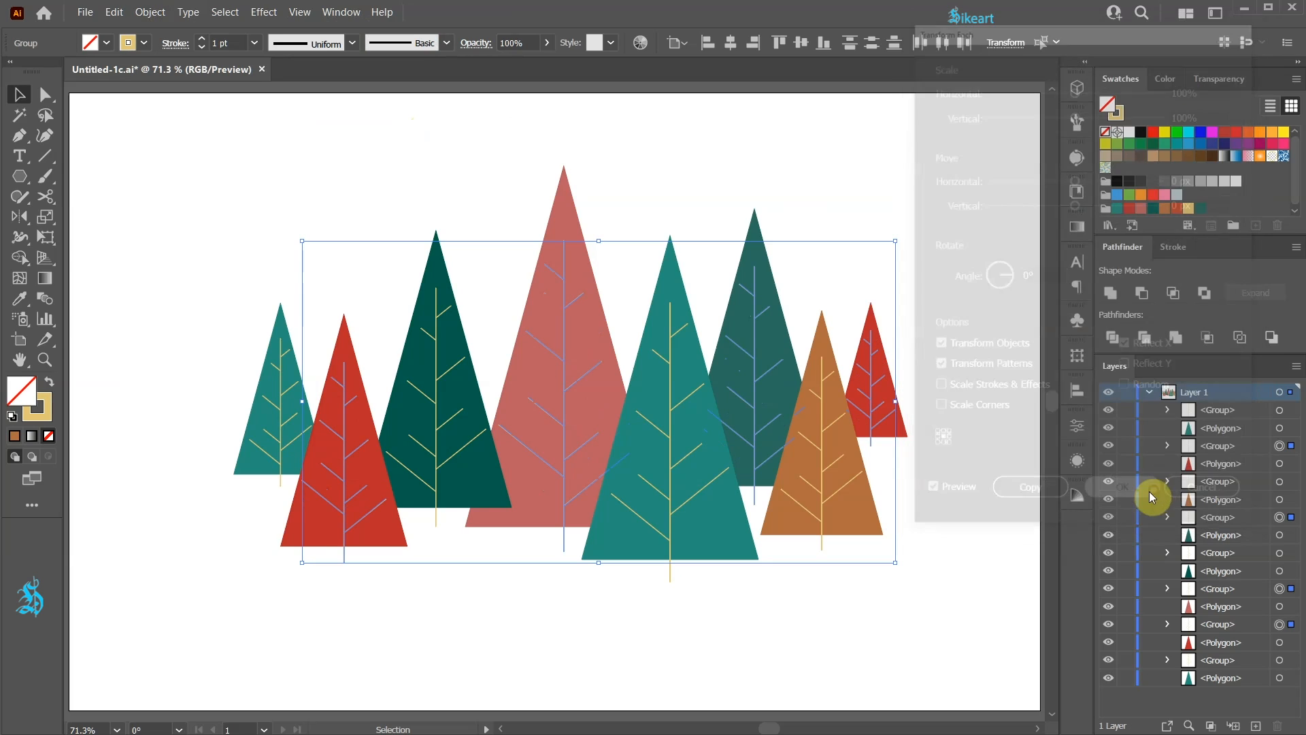
left_click(974, 603)
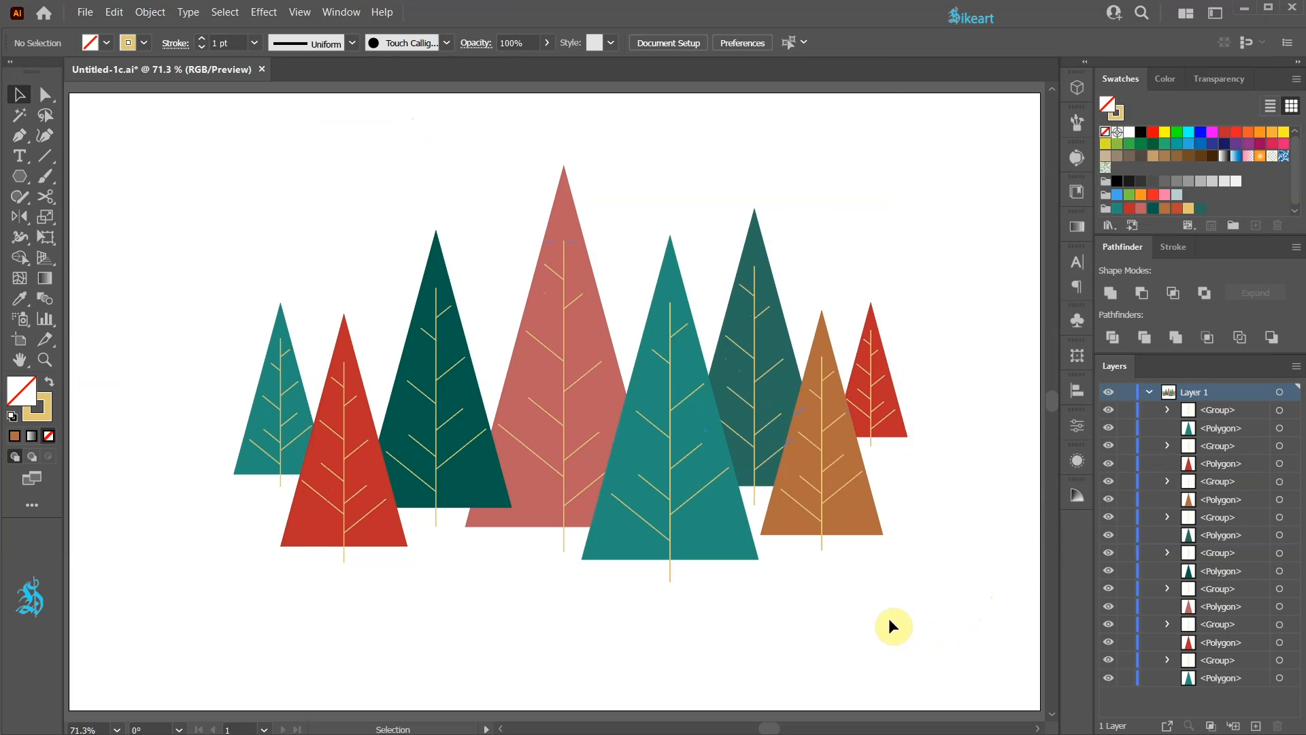
- Select all the tree triangles by their same shape and reduce their opacity to 85%
left_click(282, 327)
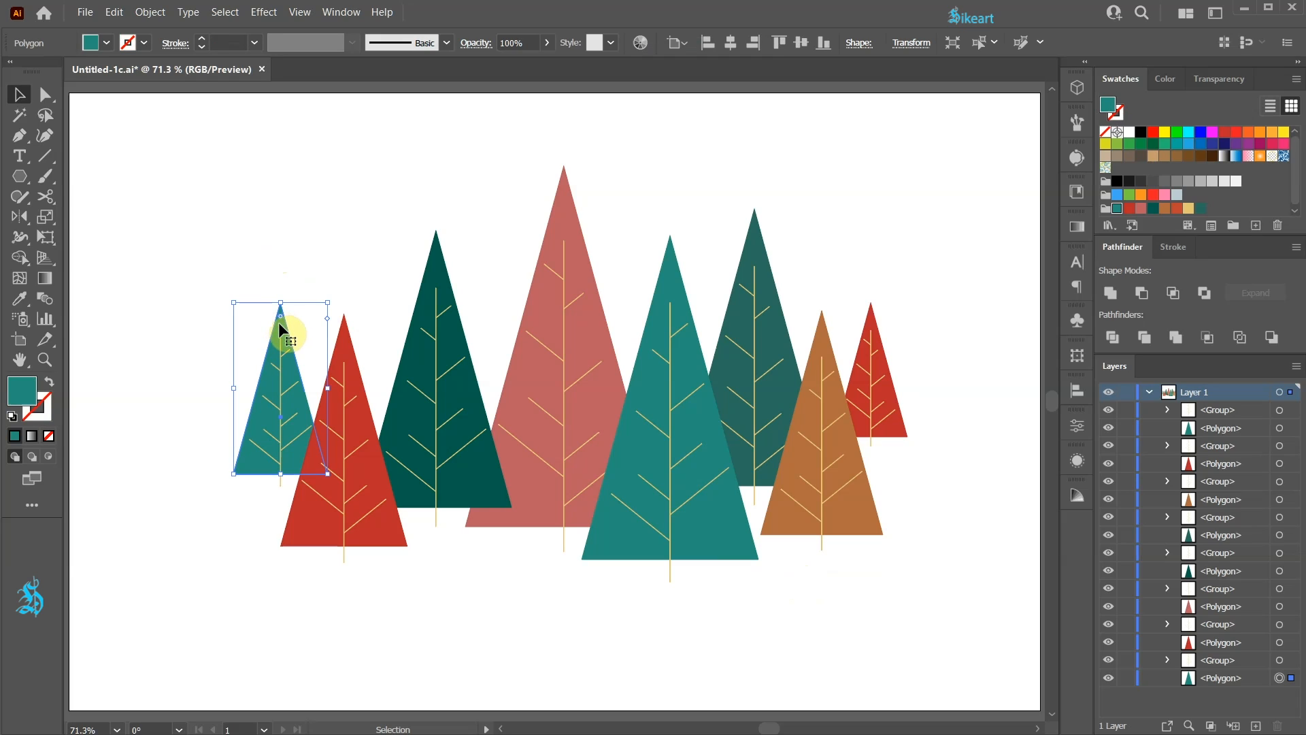
left_click(236, 13)
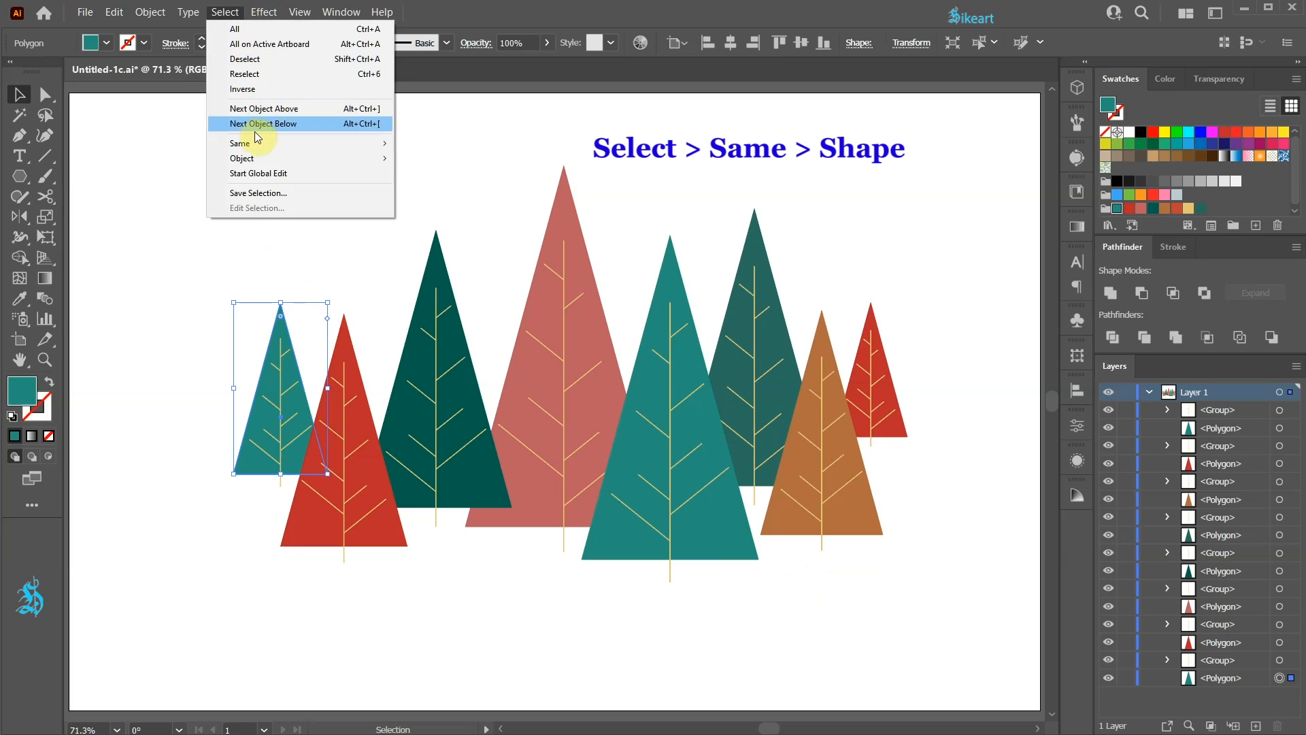
mouse_move(262, 143)
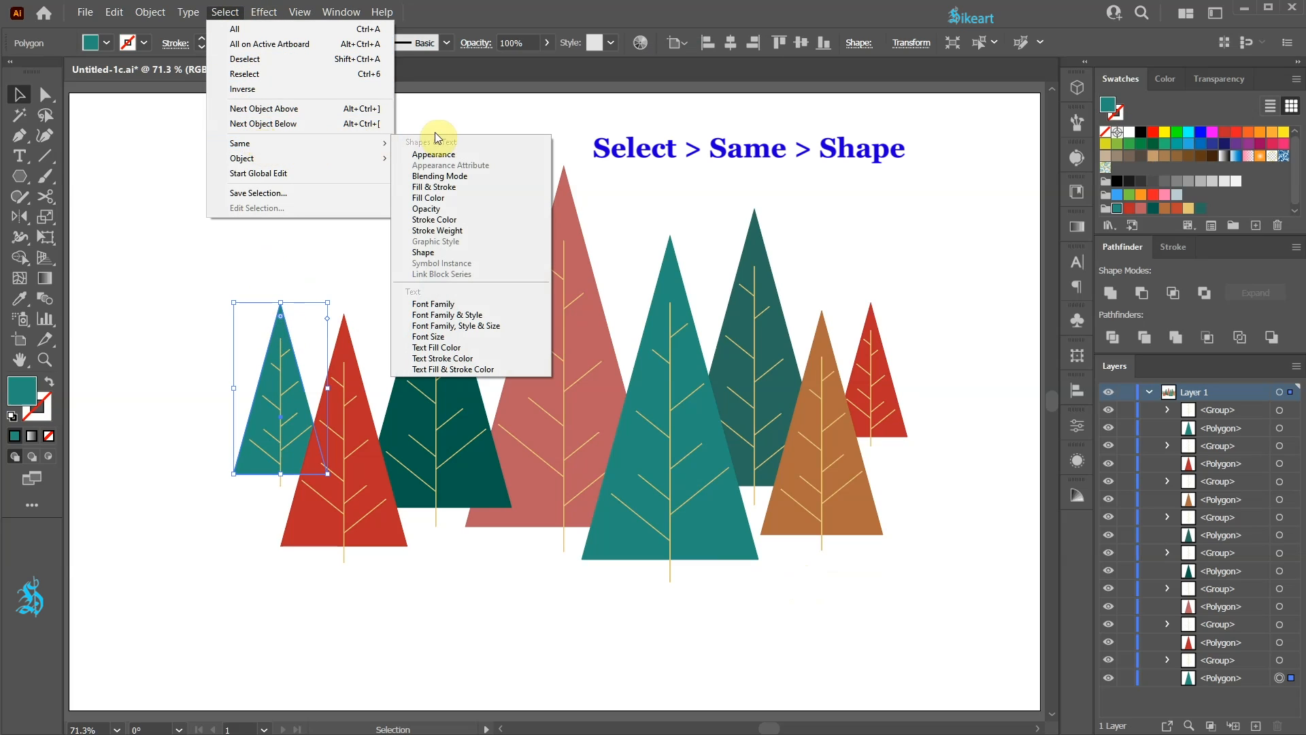
left_click(456, 252)
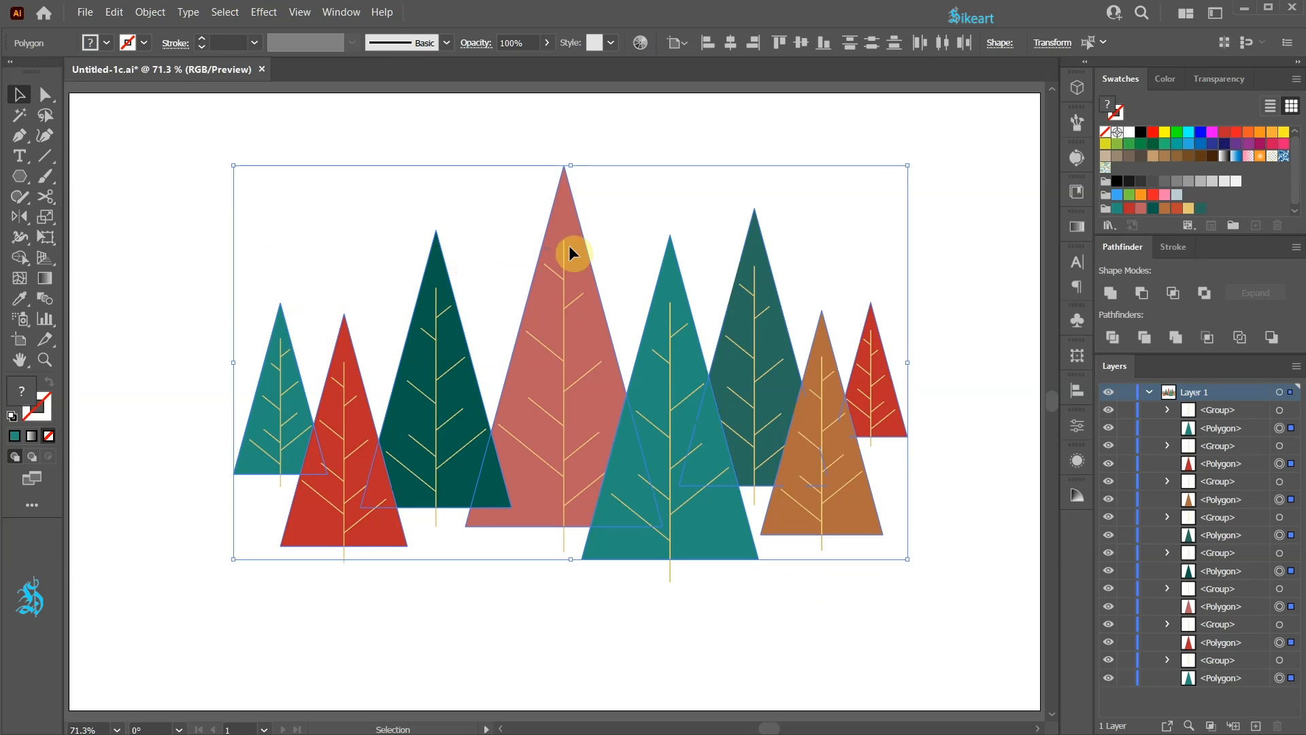
left_click(1229, 80)
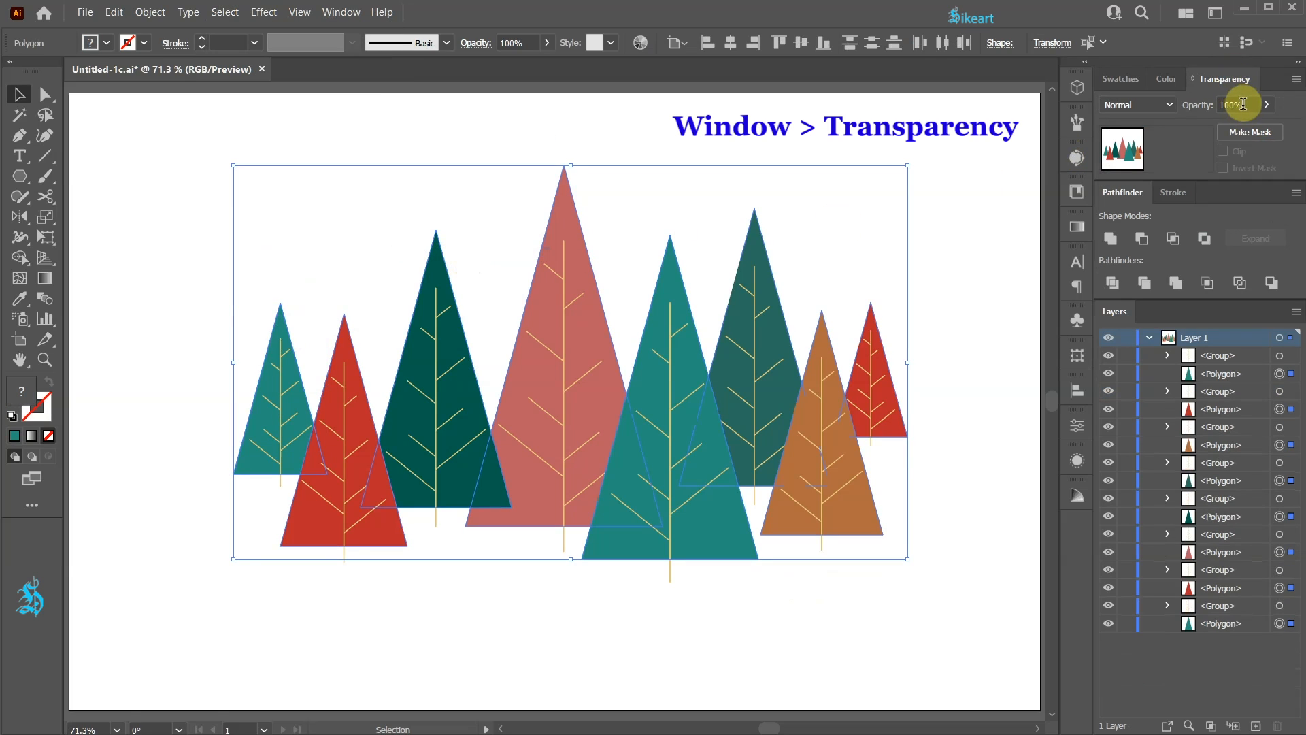
left_click(1243, 104)
key("Down")
key("Down")
key("Down")
key("Down")
key("Down")
key("Down")
key("Down")
key("Down")
key("Down")
key("Down")
key("Down")
key("Down")
key("Down")
key("Down")
key("Down")
key("Down")
key("Down")
key("Down")
key("Down")
key("Down")
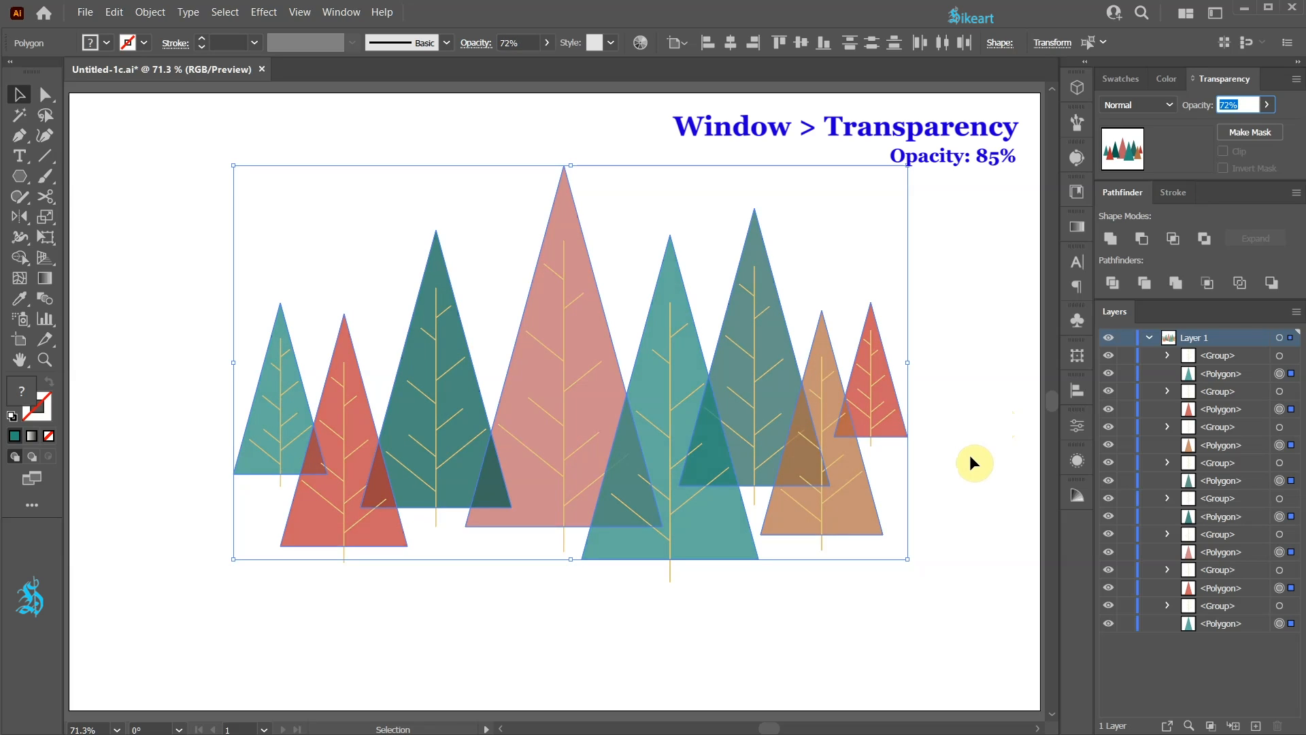
key("Up")
key("Up")
key("Up")
key("Up")
key("Up")
key("Up")
key("Up")
key("Up")
key("Up")
key("Up")
key("Up")
key("Up")
key("Up")
key("Up")
- Add the text "happy holiday season!" in the Architect's Hand font below the trees
key("t")
left_click(374, 629)
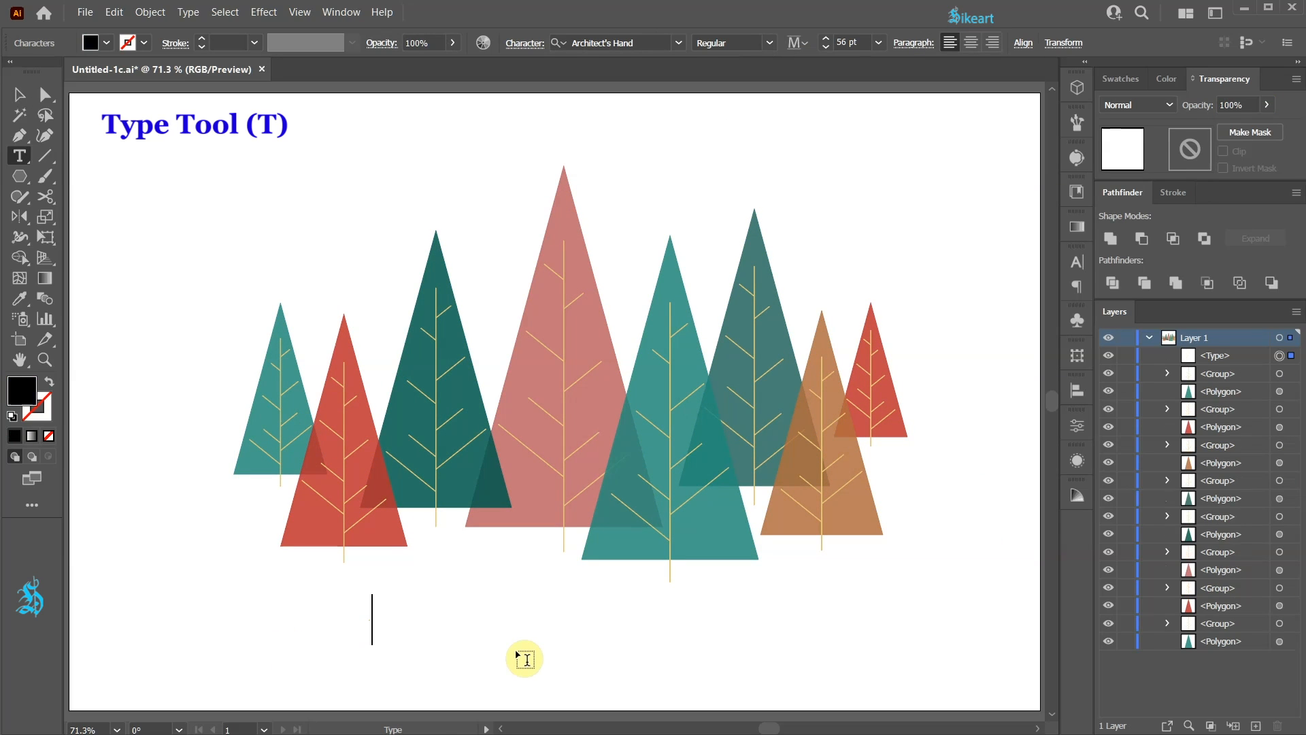
type("happy holiday season")
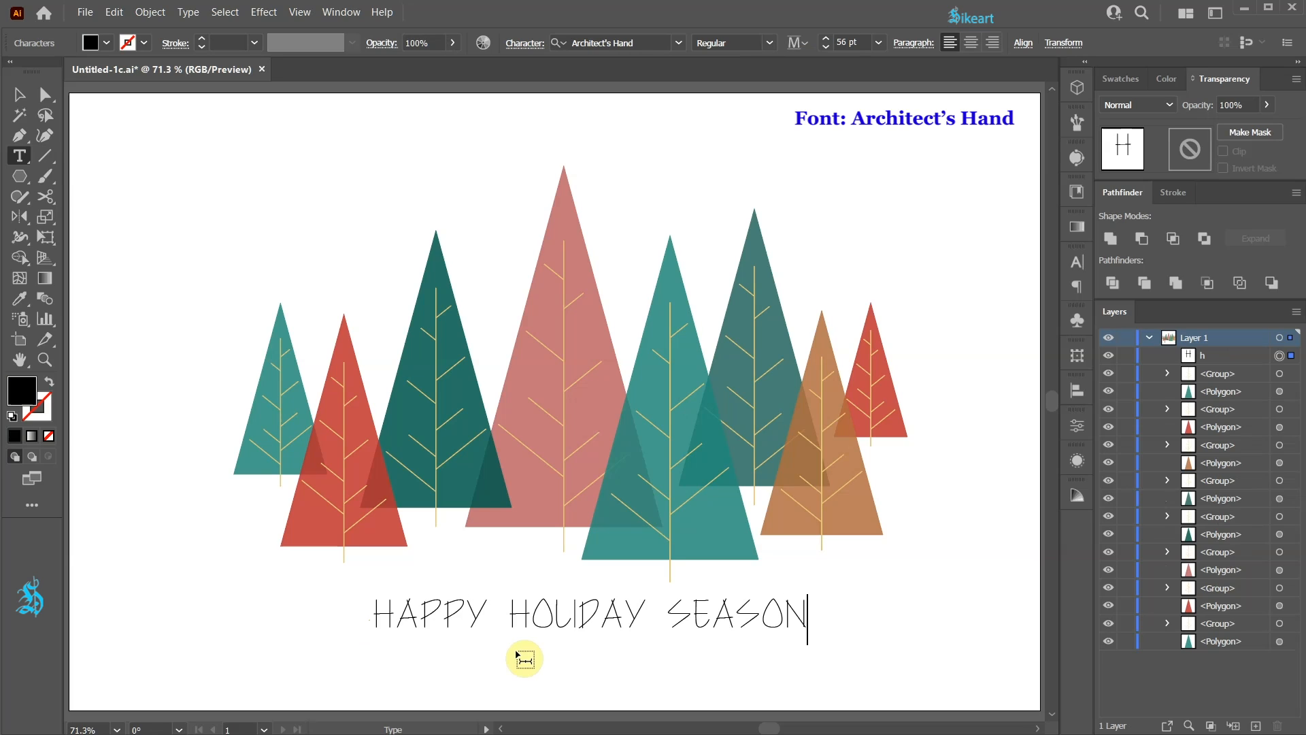
- Fill the greeting text with dark green, enlarge it to about 71 pt and position it beneath the trees
left_click_drag(811, 615, 349, 629)
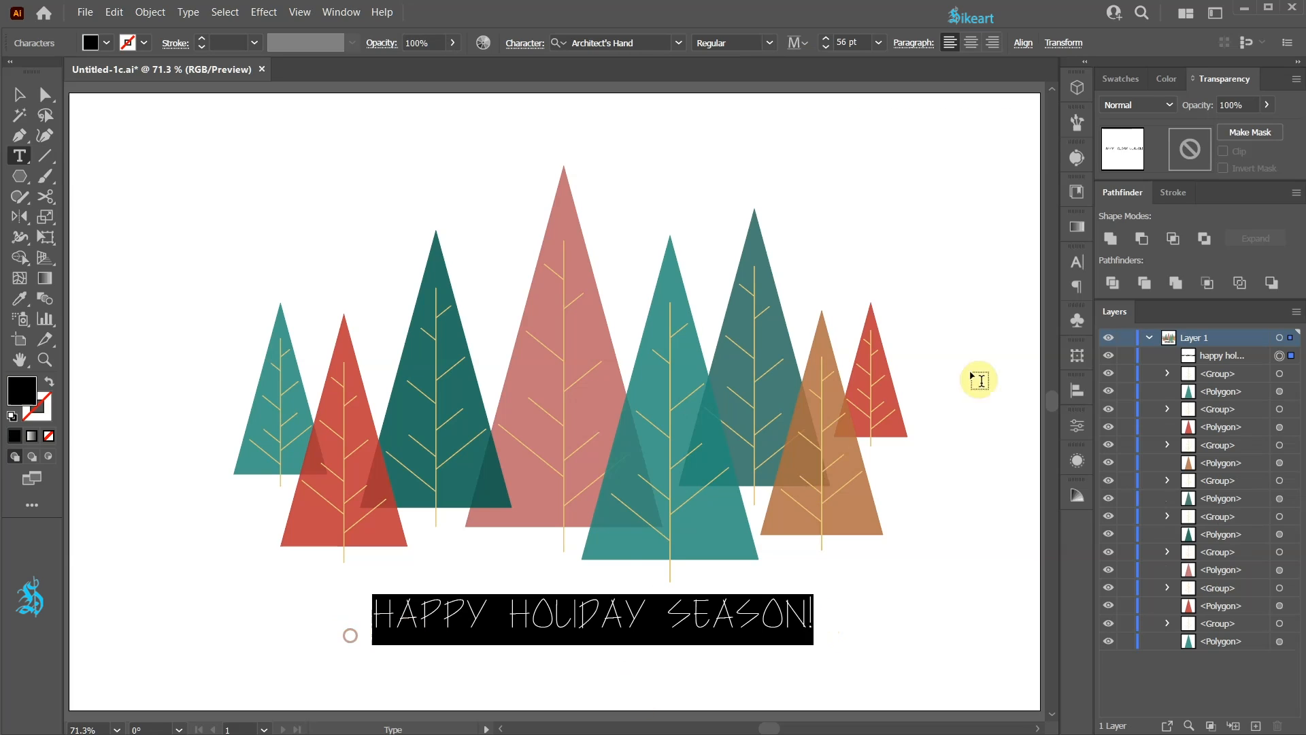
left_click(1121, 79)
left_click(1152, 211)
left_click(19, 95)
left_click_drag(734, 621, 682, 632)
left_click_drag(762, 658, 722, 654)
- Select all the trees without the text and group them
key("v")
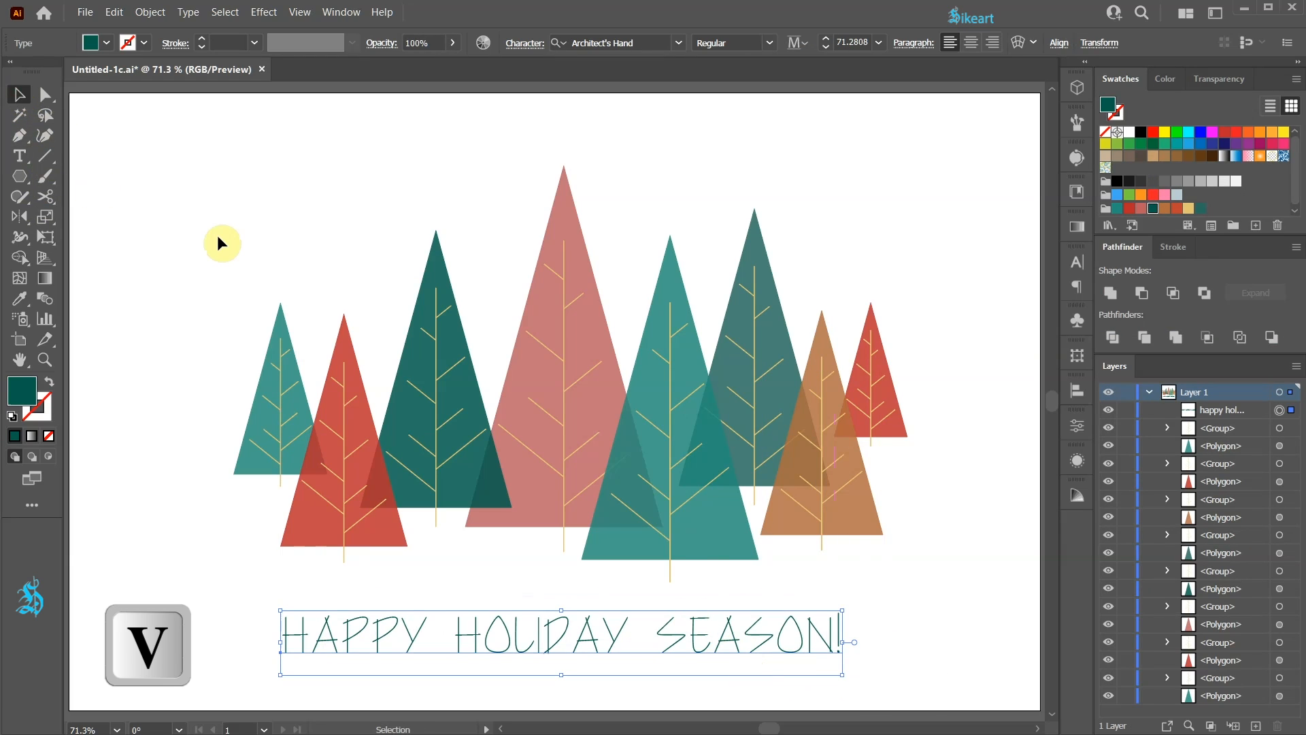
left_click_drag(196, 248, 953, 592)
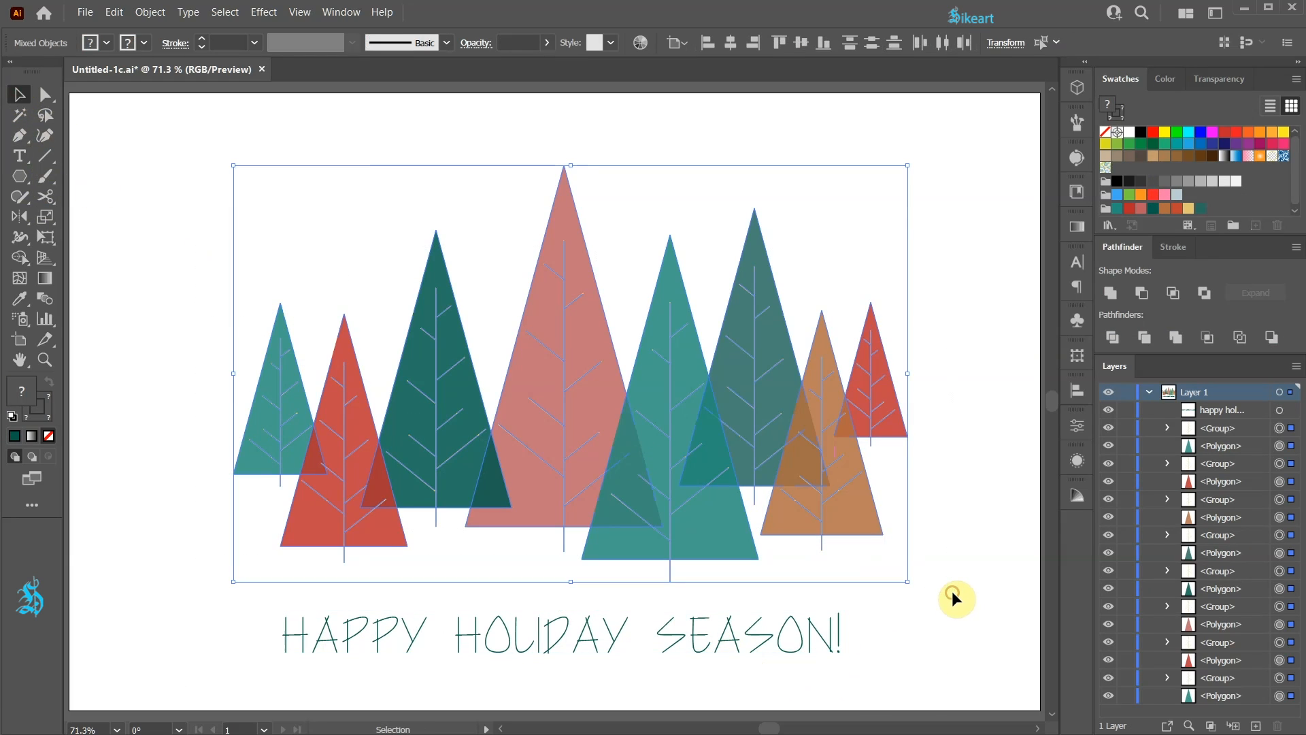
key("ctrl+g")
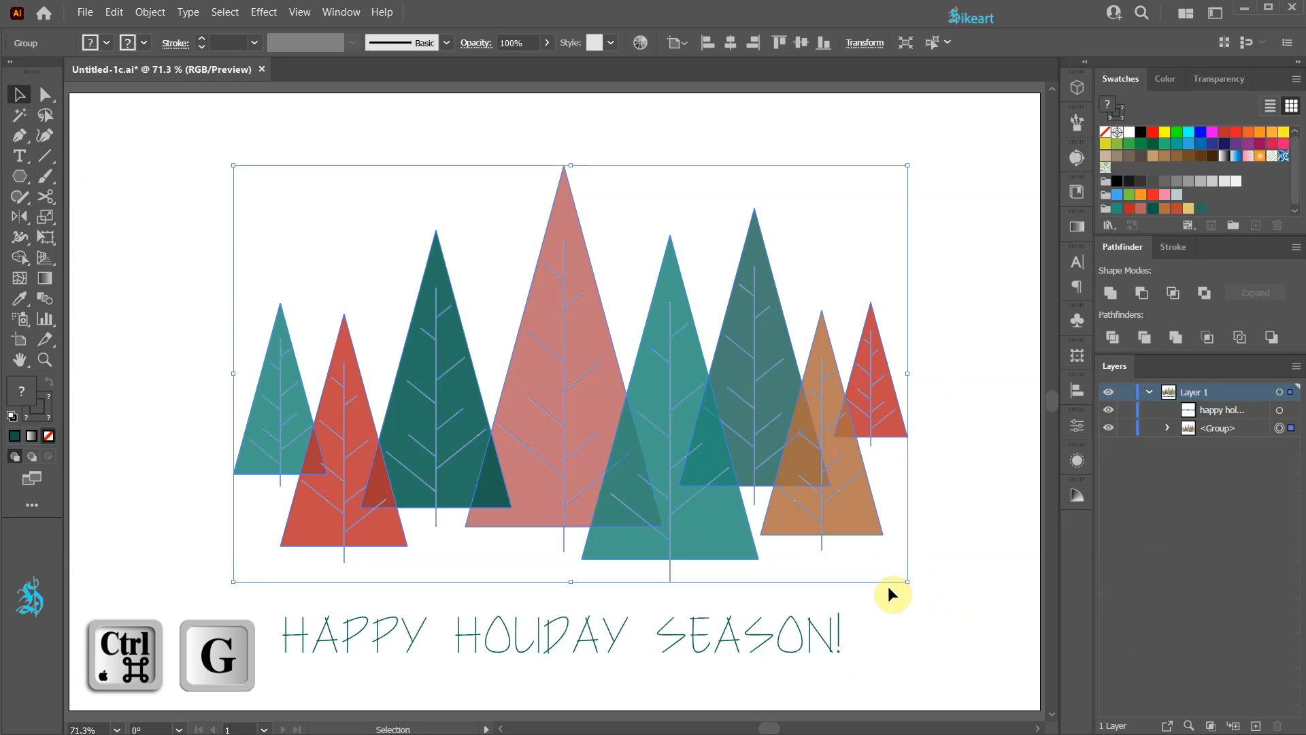
- Centre the greeting text horizontally to the tree group, using the trees as the key object
left_click(726, 637)
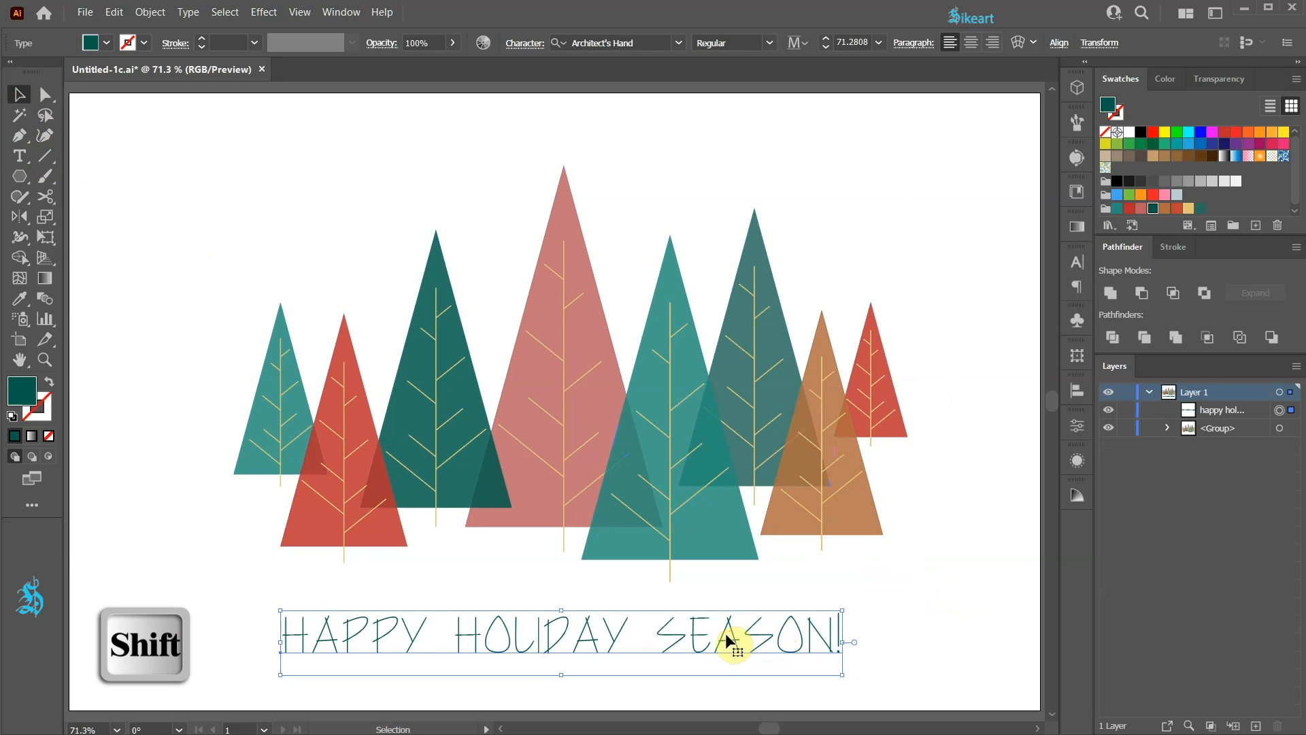
left_click(673, 469, "shift")
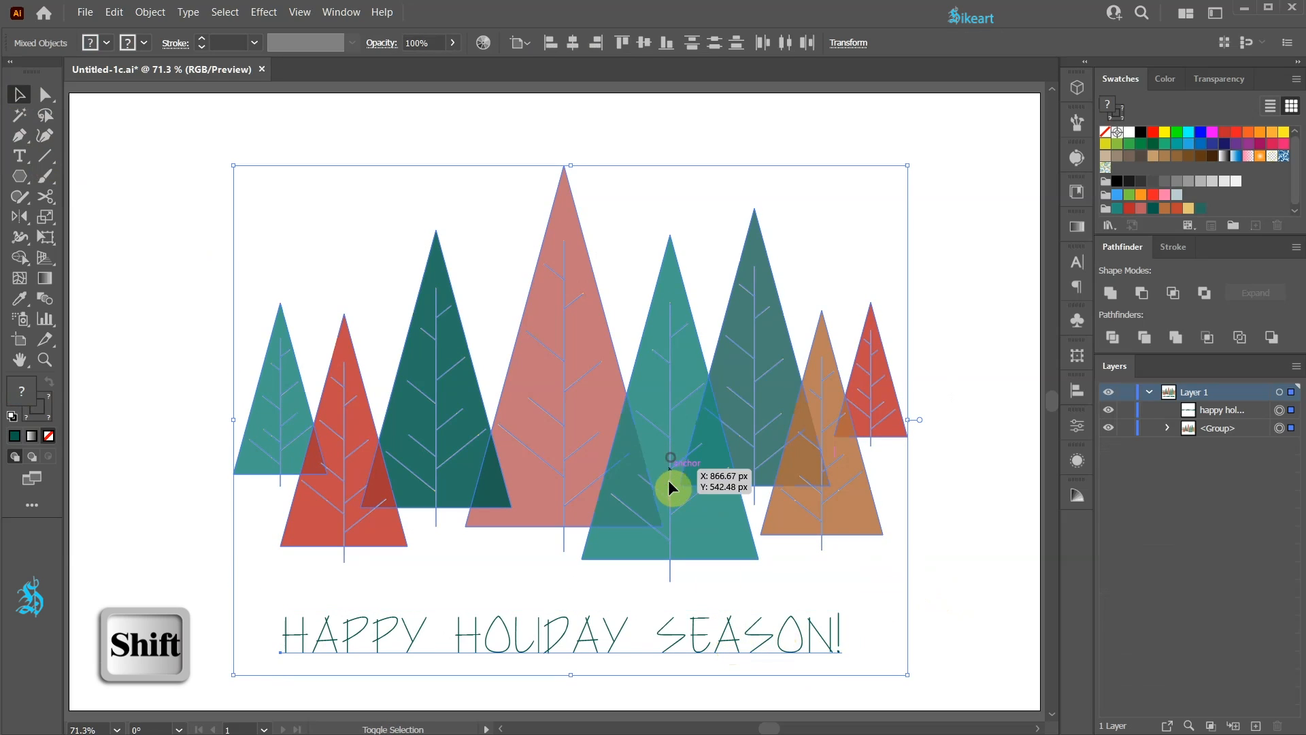
left_click(667, 438)
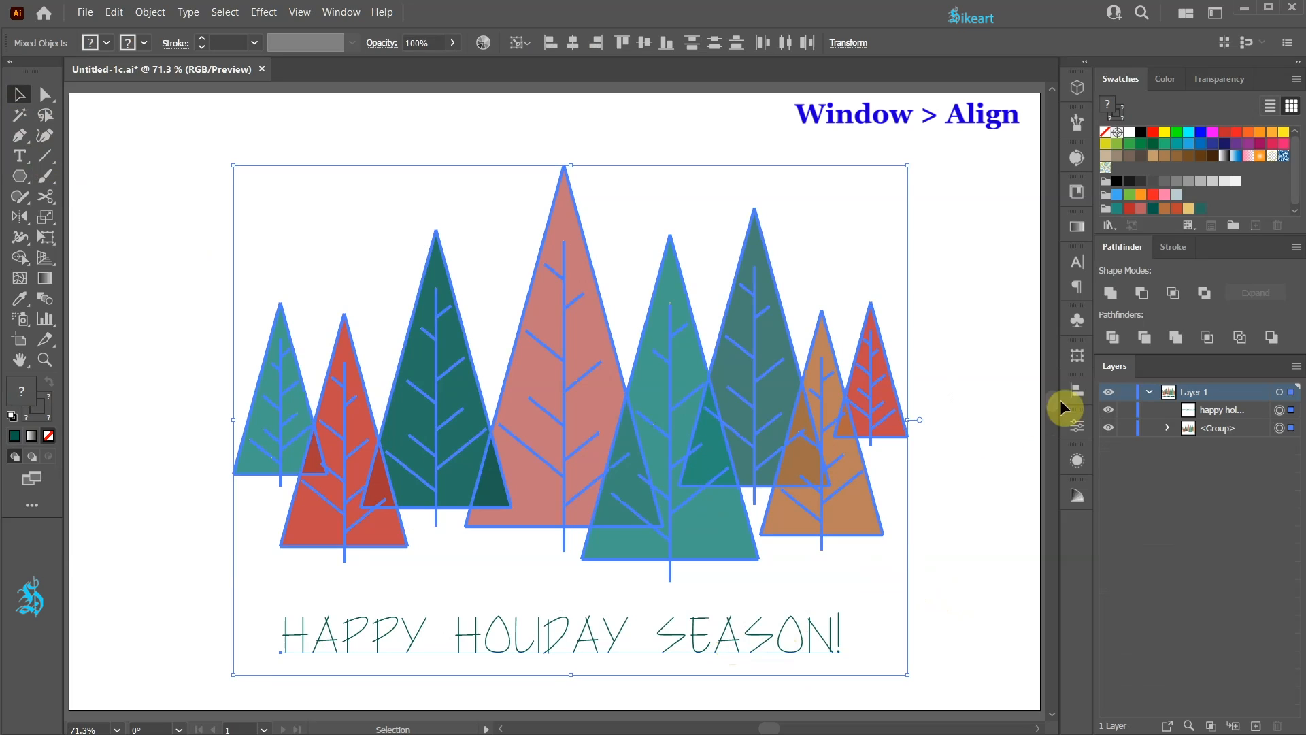
left_click(1087, 391)
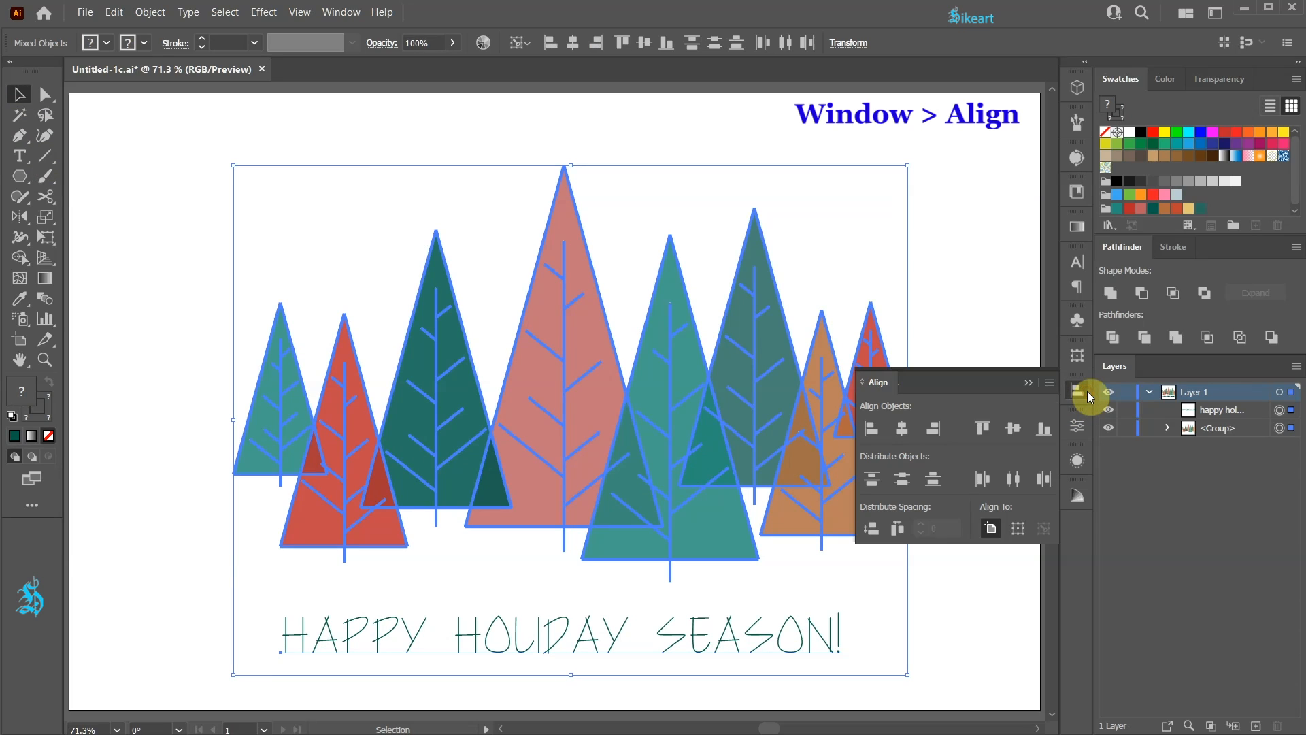
left_click(906, 428)
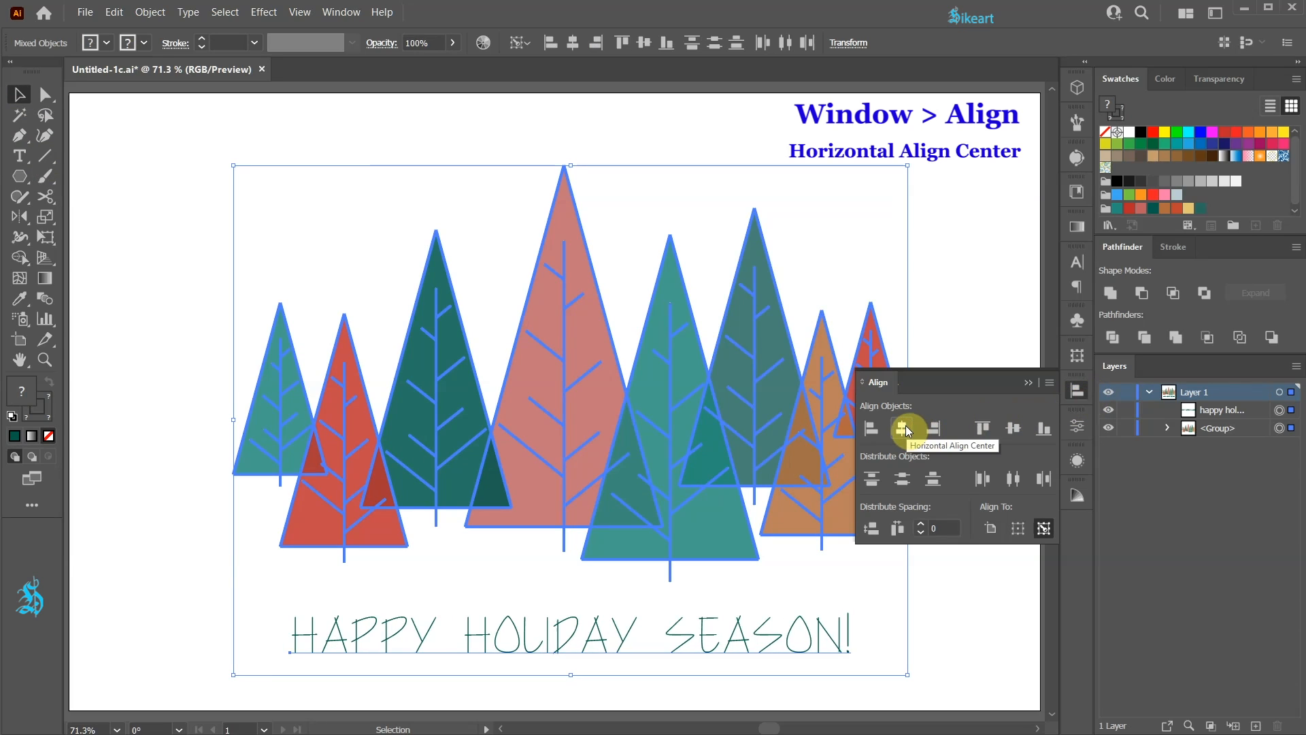
left_click(1026, 385)
- Group the trees with the text and centre the group horizontally and vertically on the artboard
left_click_drag(171, 167, 902, 683)
key("ctrl+g")
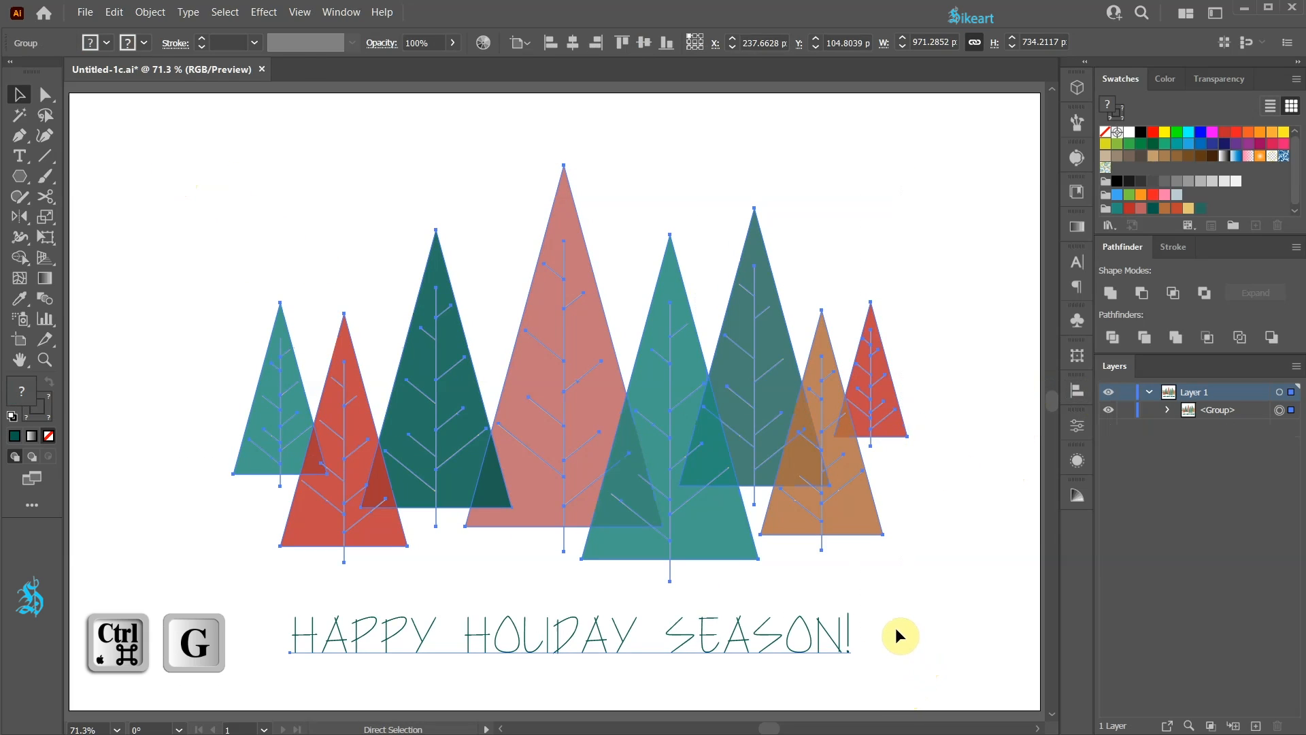
left_click(1078, 391)
left_click(993, 527)
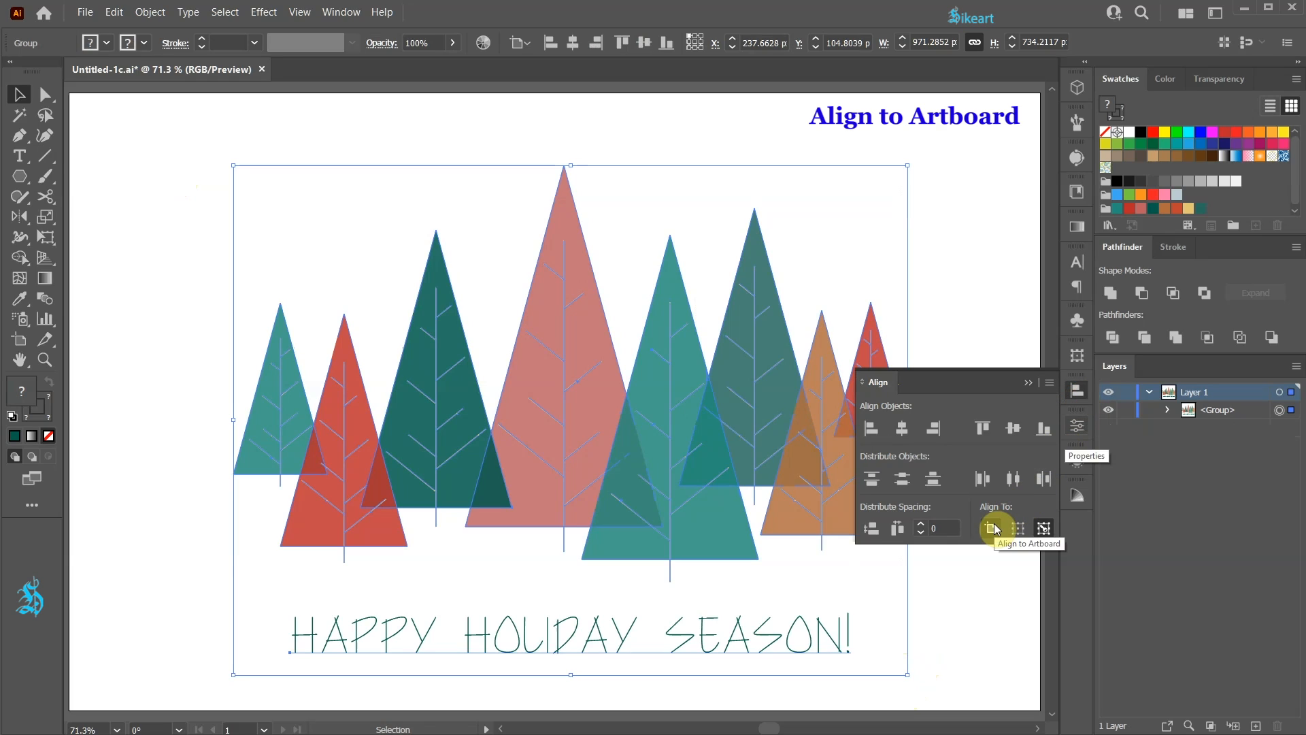
left_click(993, 527)
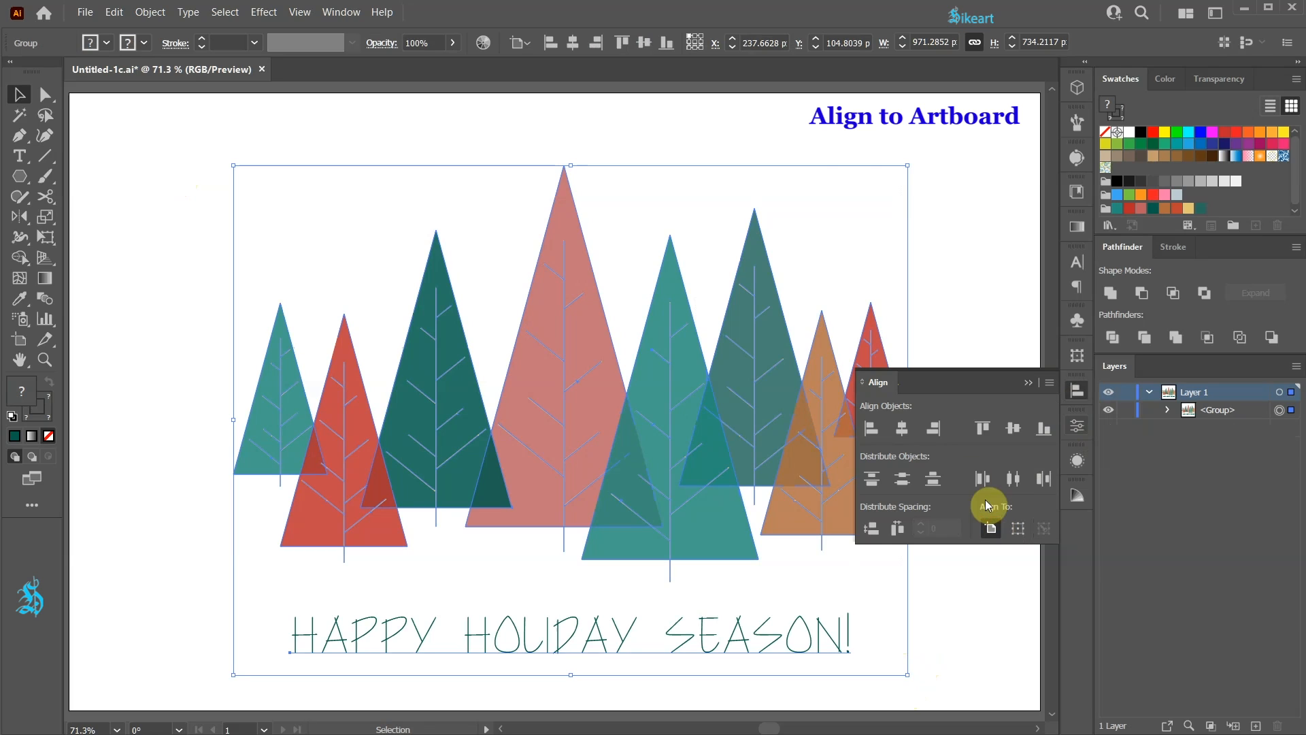
left_click(902, 428)
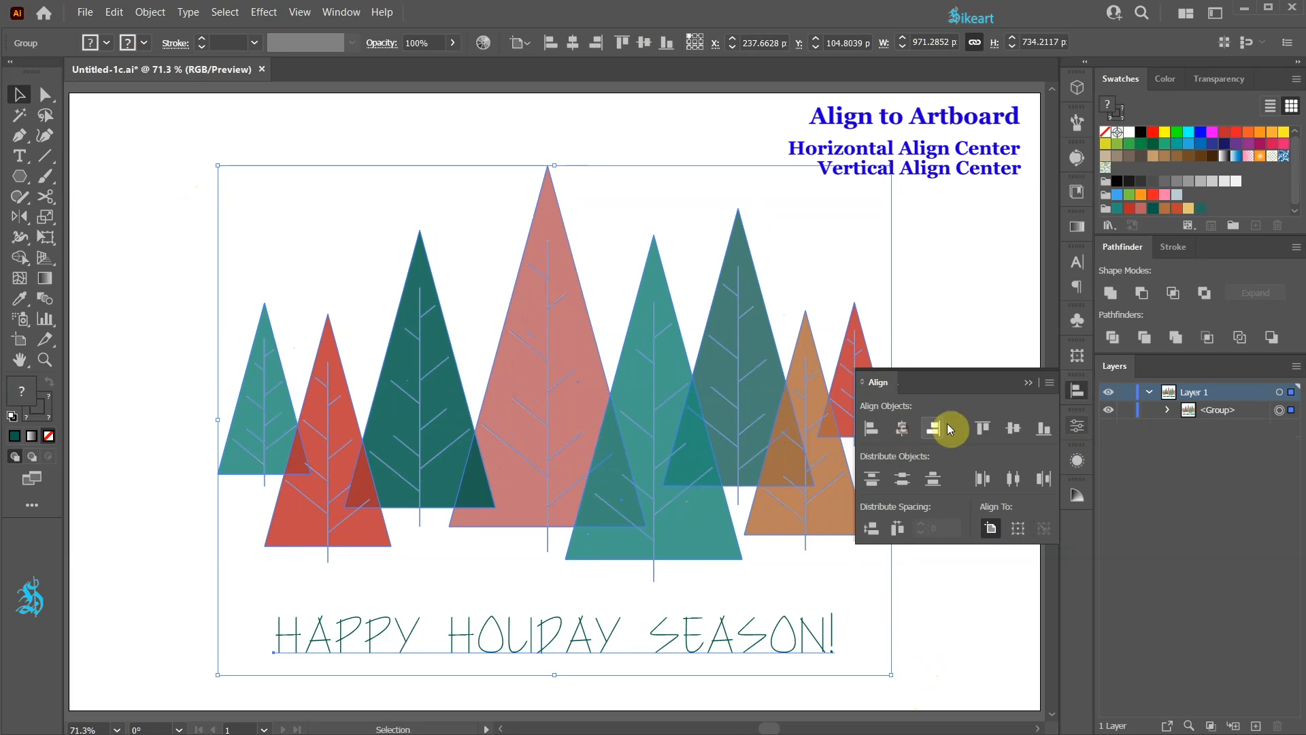
left_click(1013, 428)
left_click(1019, 426)
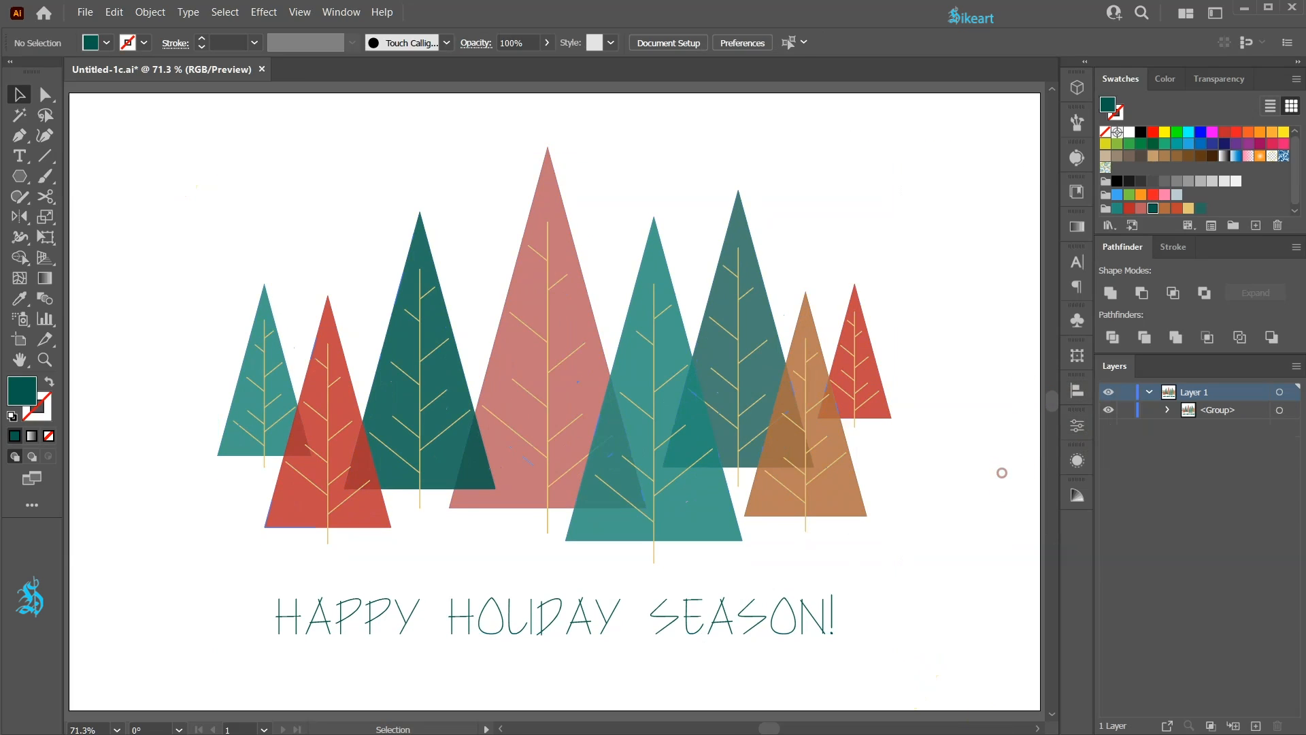
- Ungroup the combined trees and greeting text
key("ctrl+shift+g")
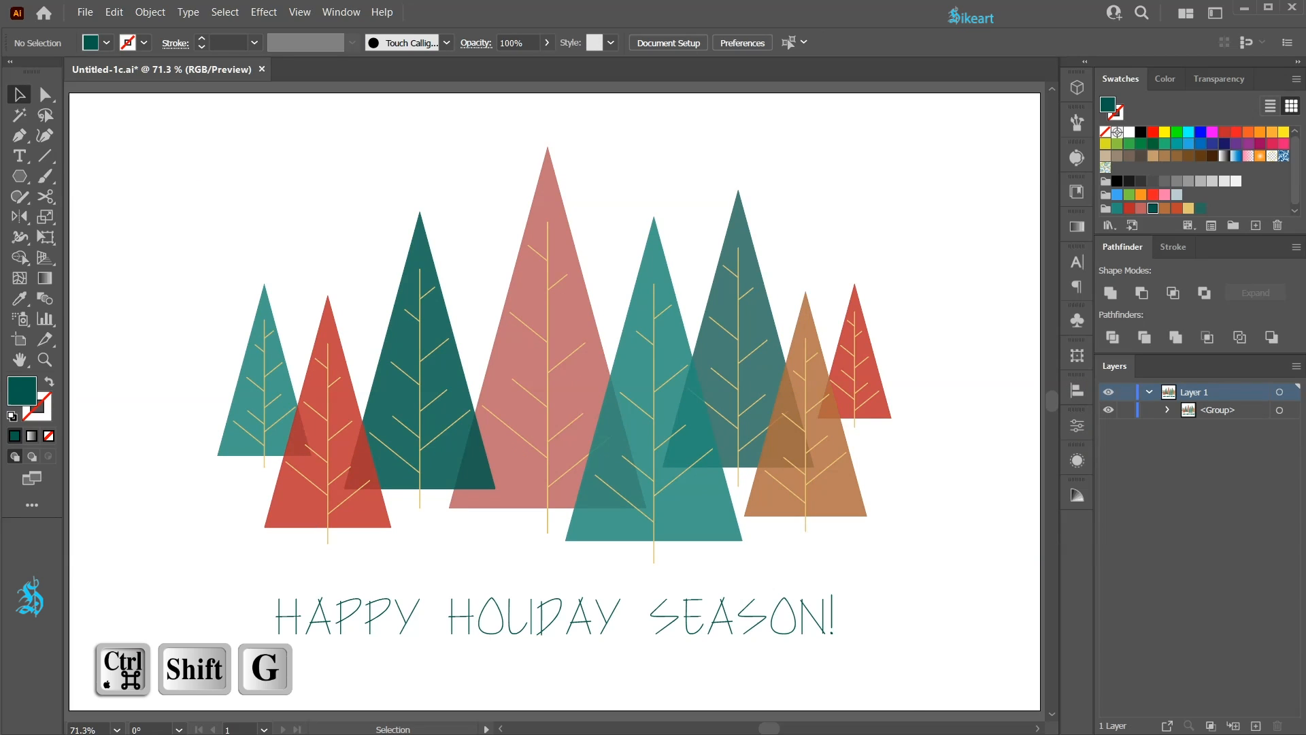